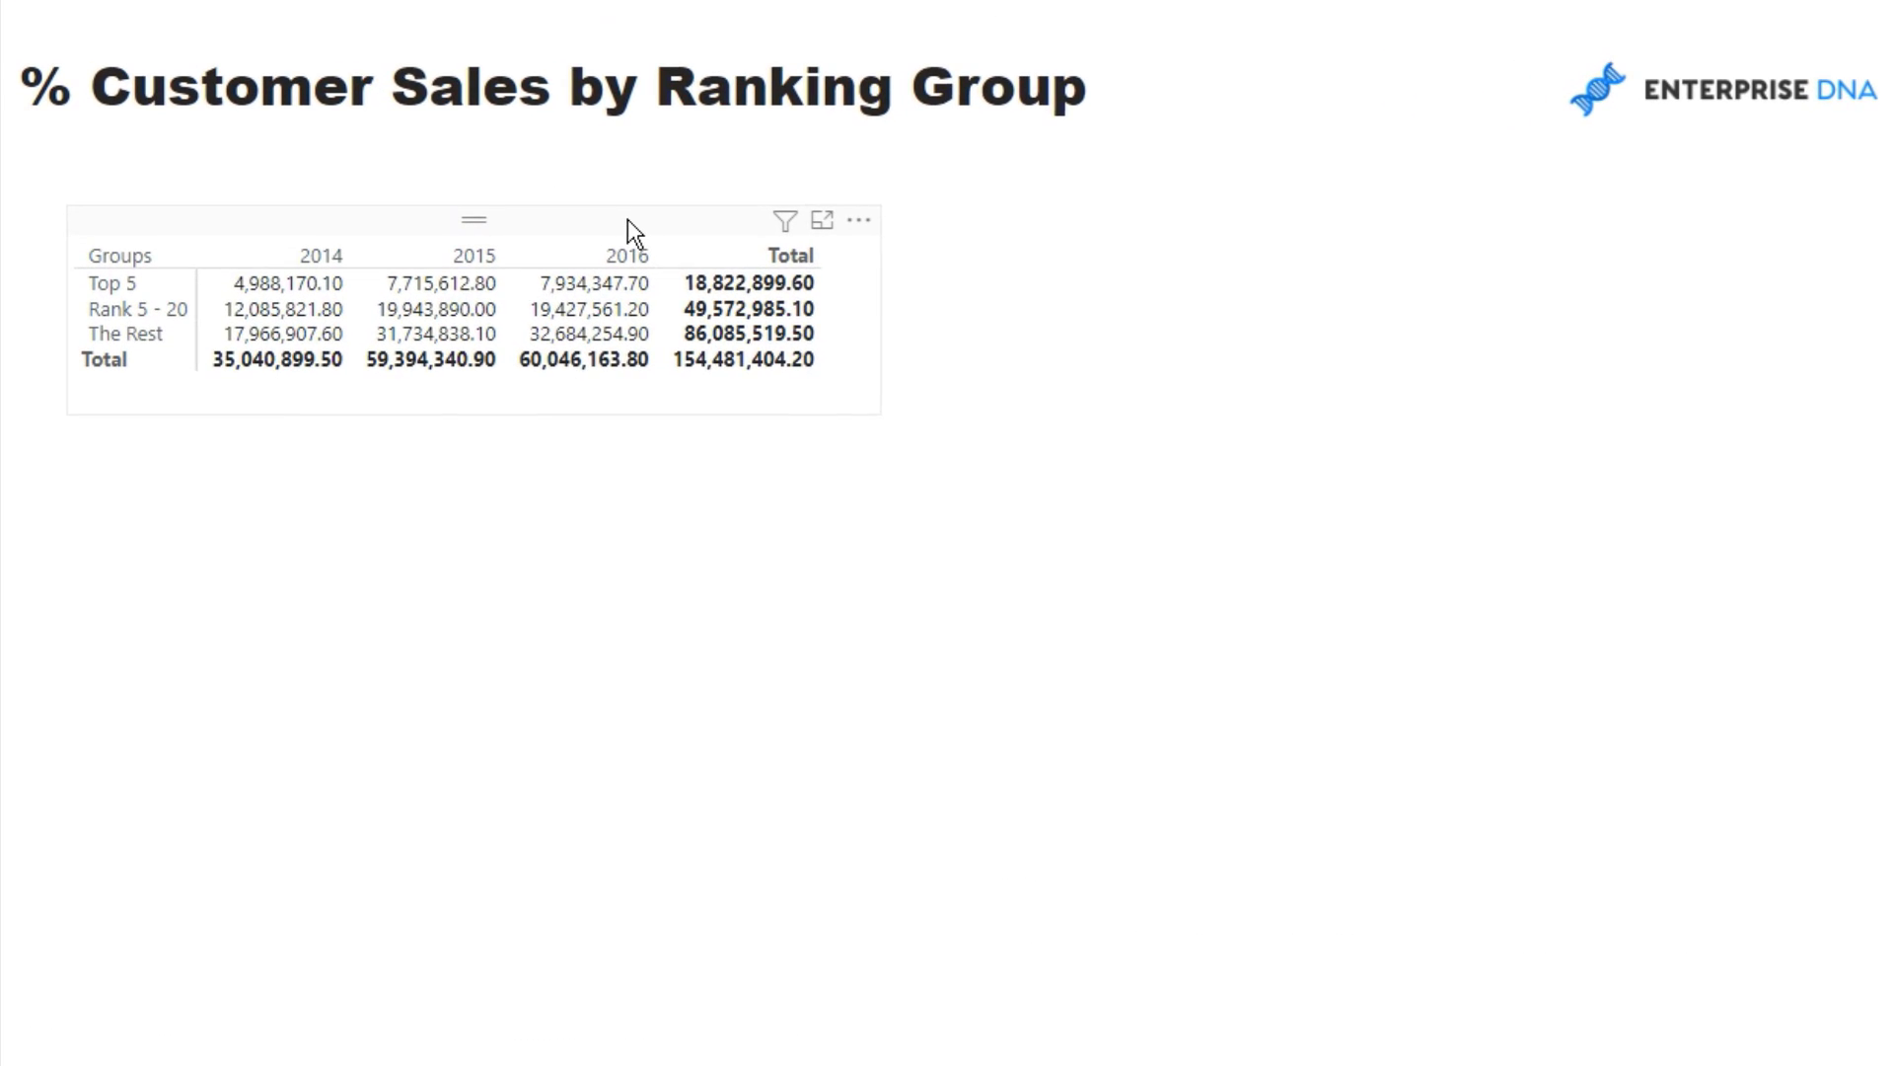
# Select the group sales table and show the Customer Sales by Group RANKX formula.
pyautogui.click(445, 369)
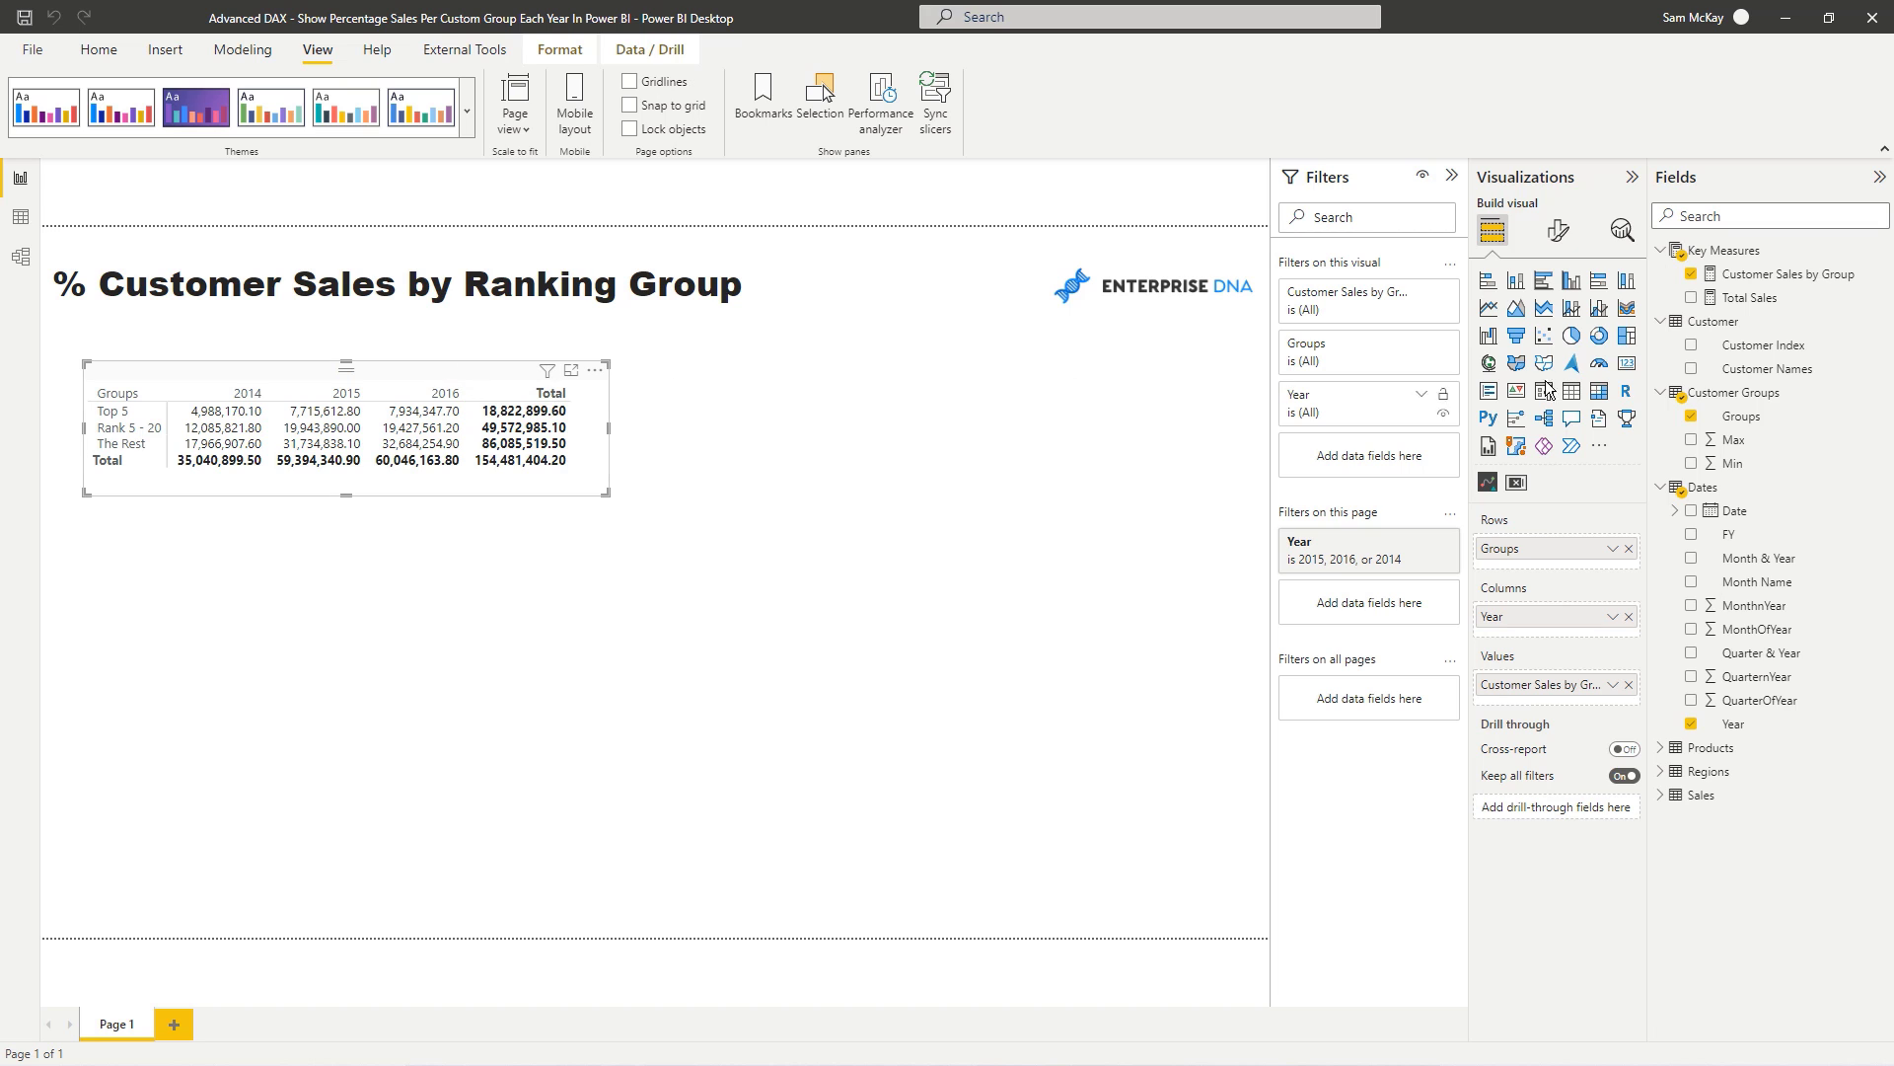
pyautogui.click(1788, 273)
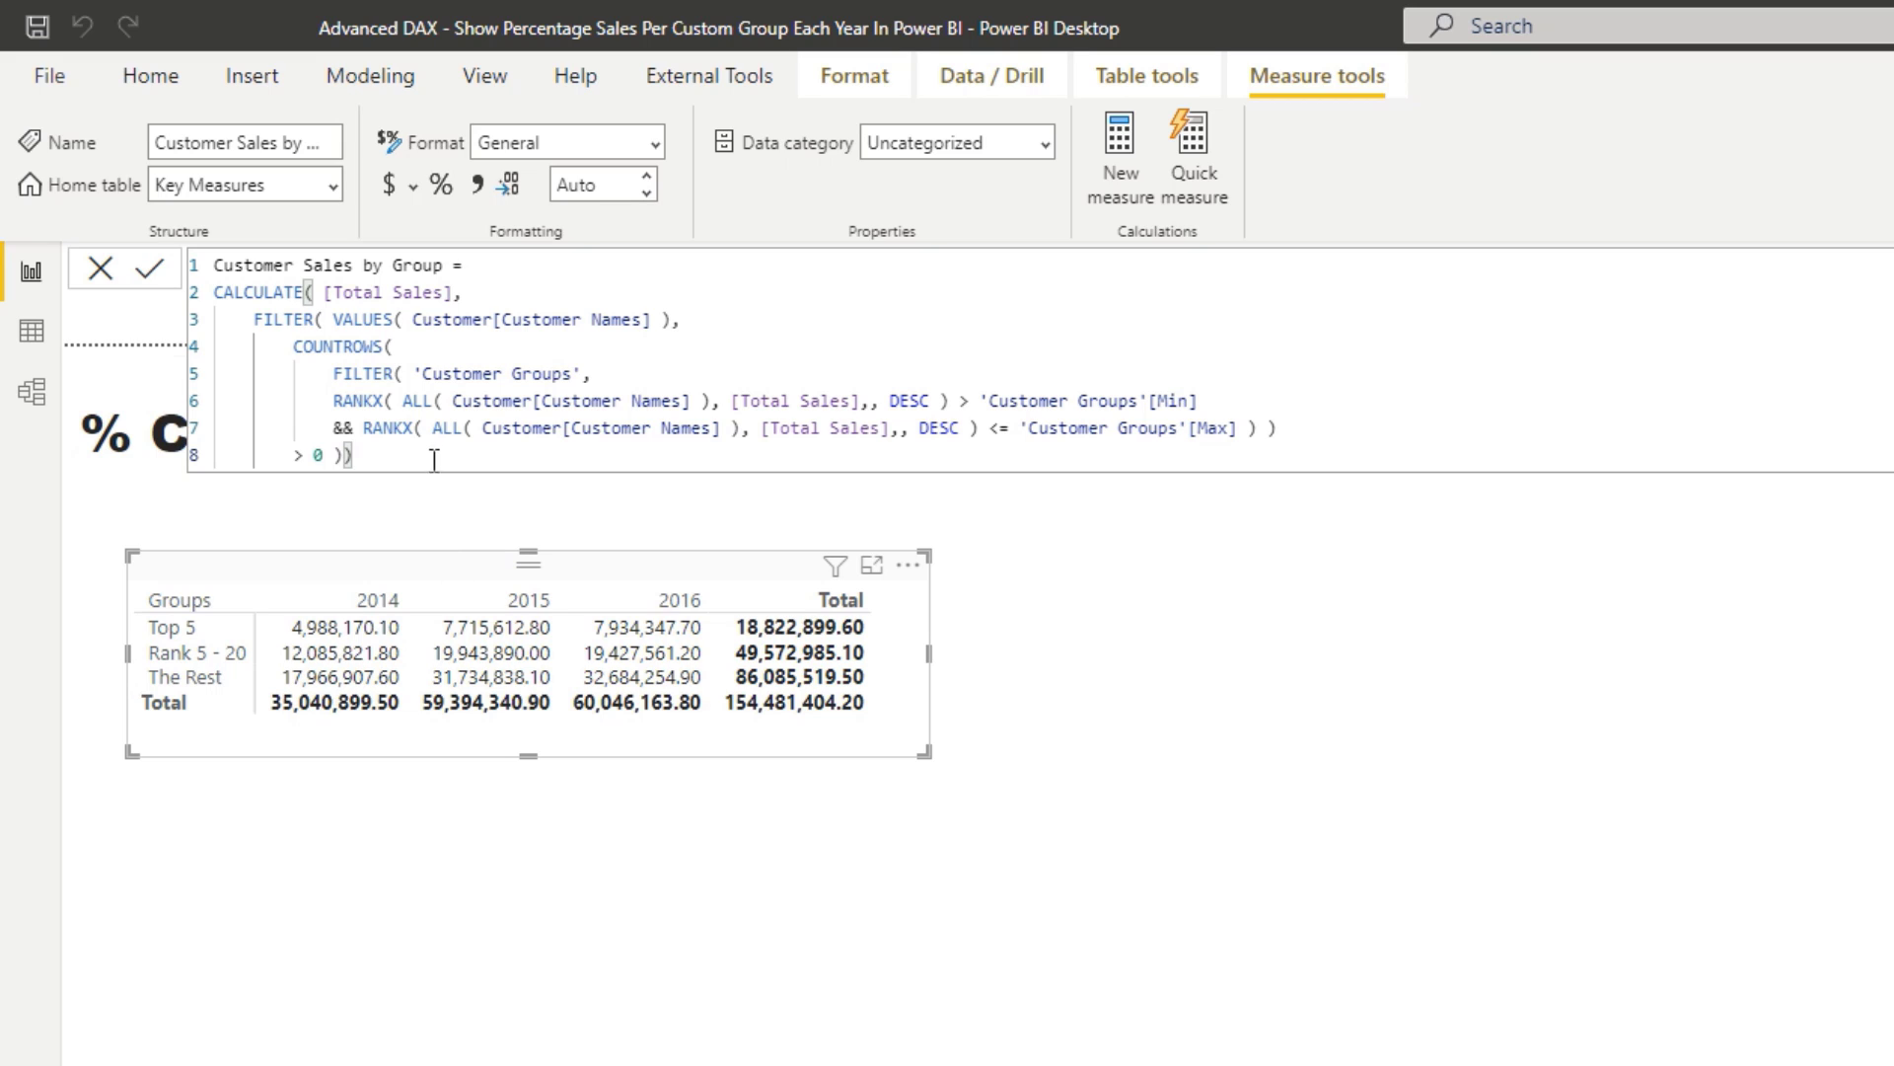
# Review the Customer Sales by Group formula text and check values in the table cells.
pyautogui.moveTo(431, 454); pyautogui.dragTo(215, 264)
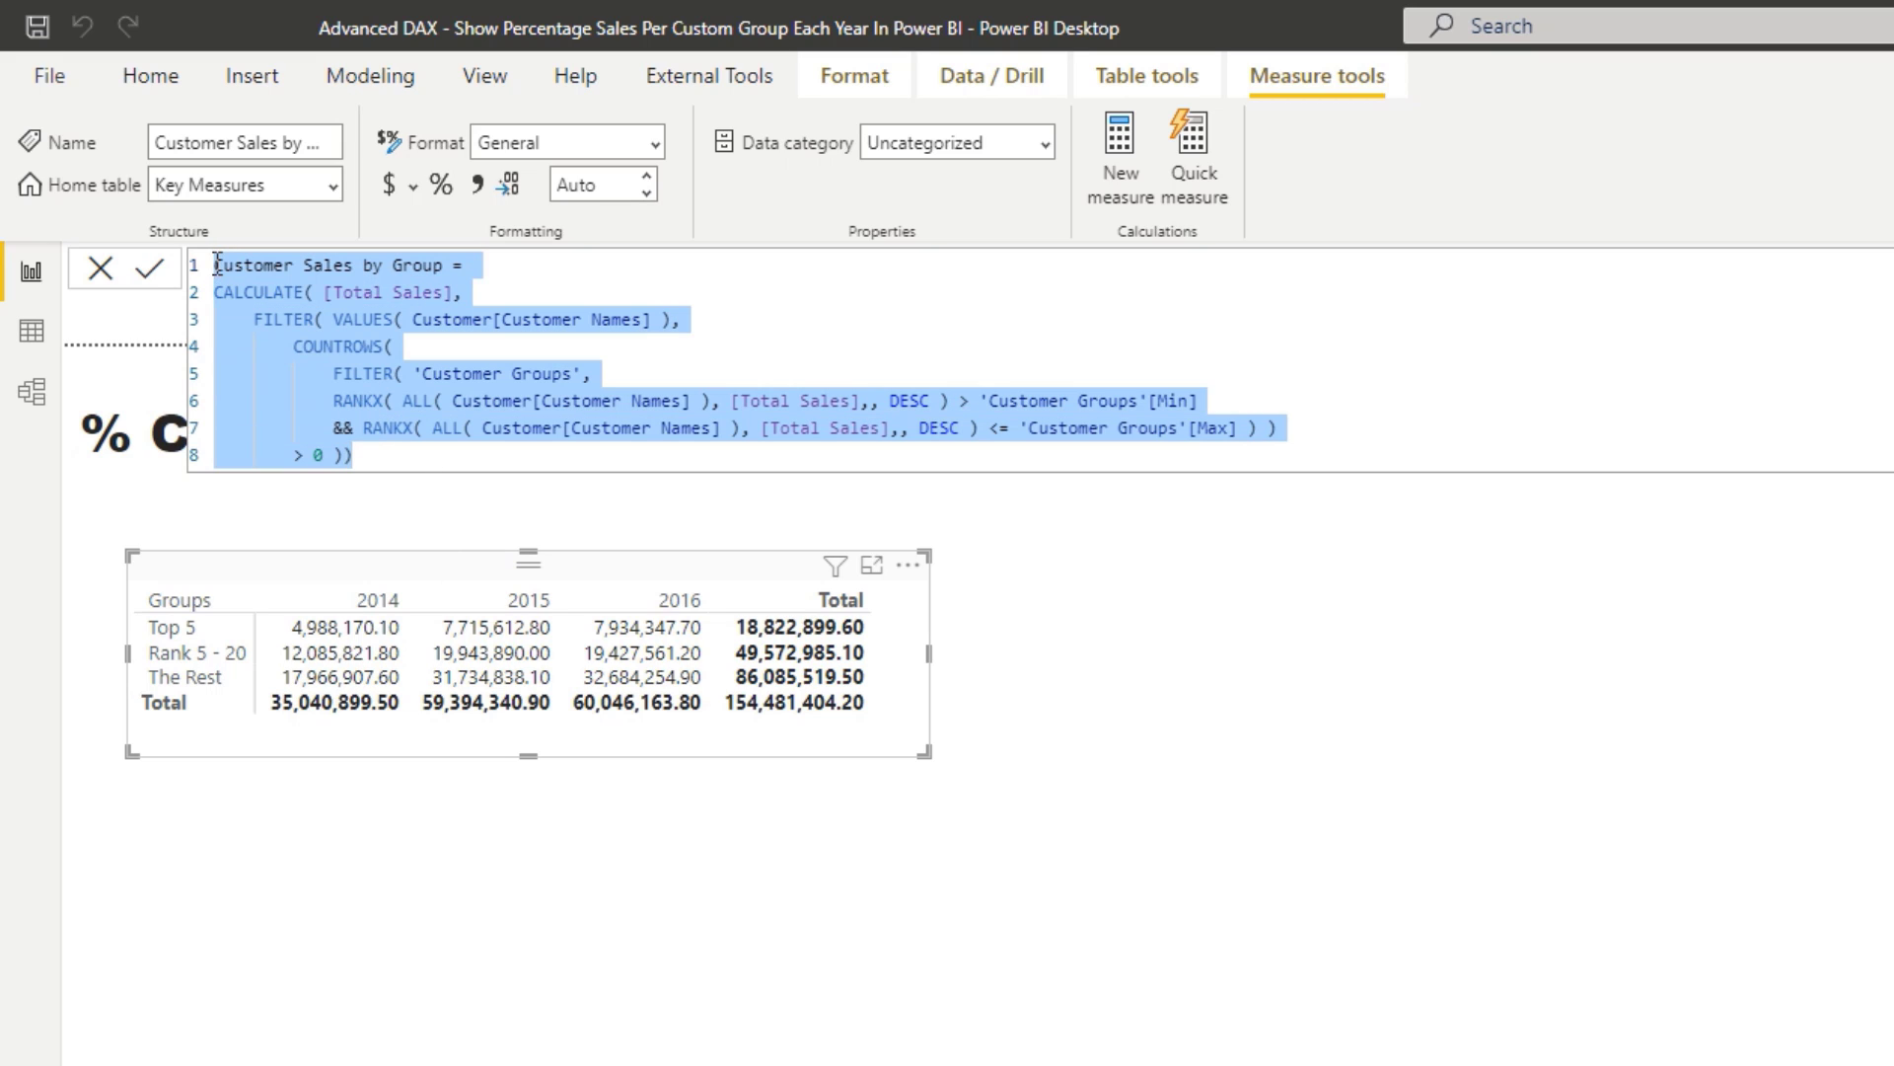
pyautogui.click(394, 460)
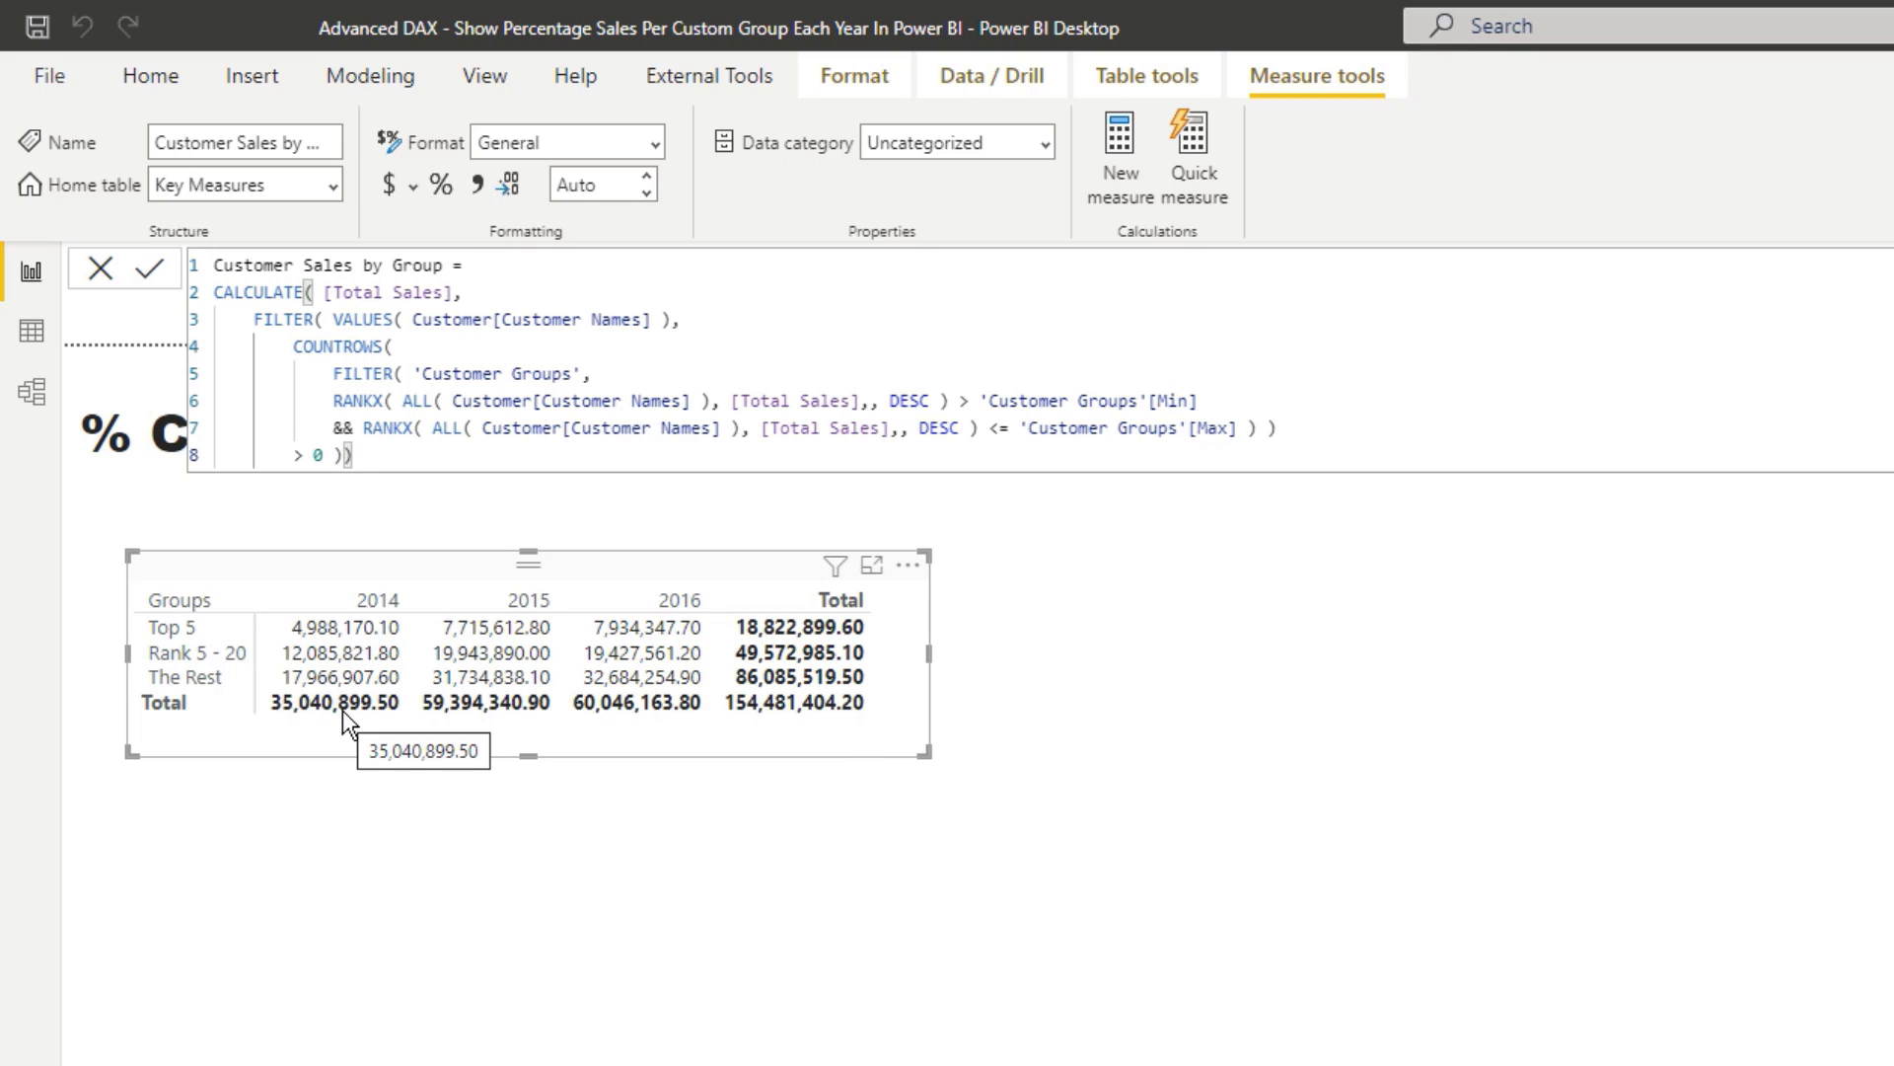
pyautogui.moveTo(367, 709)
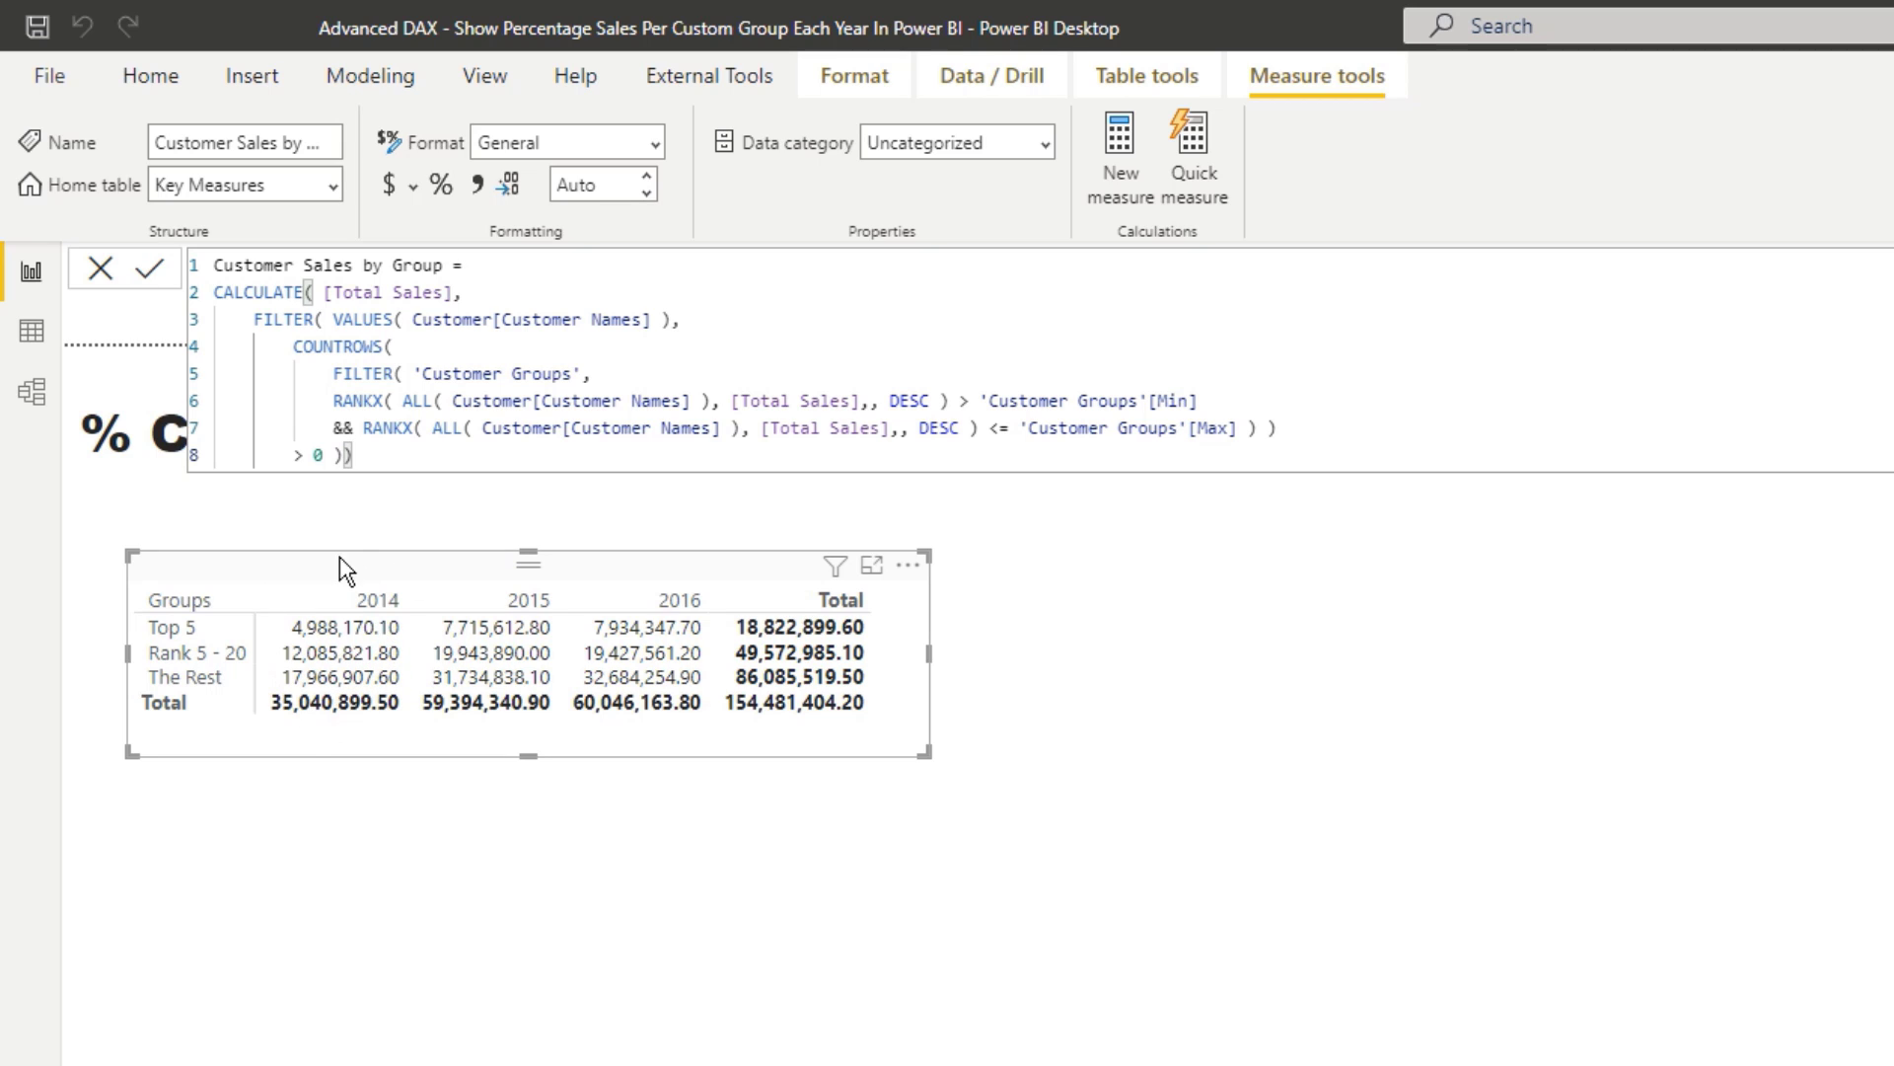
pyautogui.moveTo(336, 632)
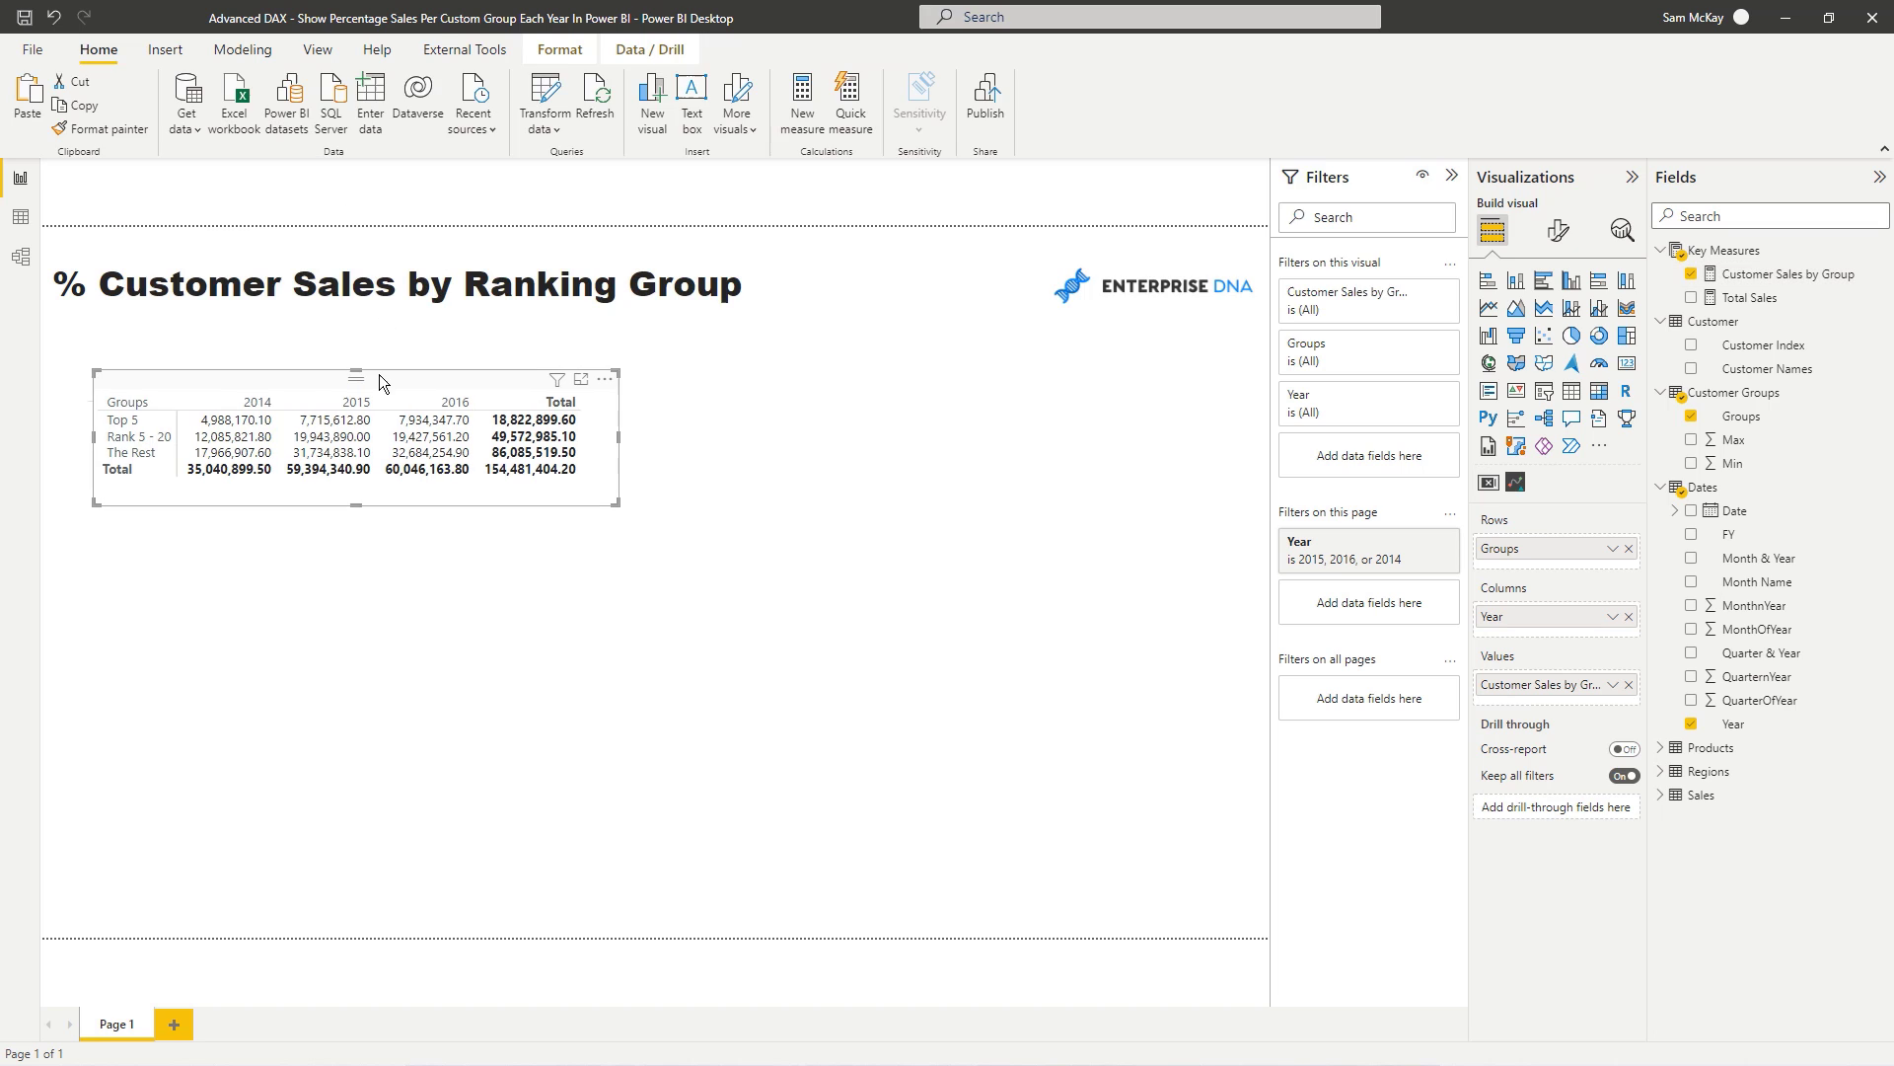
# Paste a duplicate of the group sales table and align it to the right of the original.
pyautogui.hotkey('ctrl', 'v')
pyautogui.moveTo(379, 375); pyautogui.dragTo(945, 365)
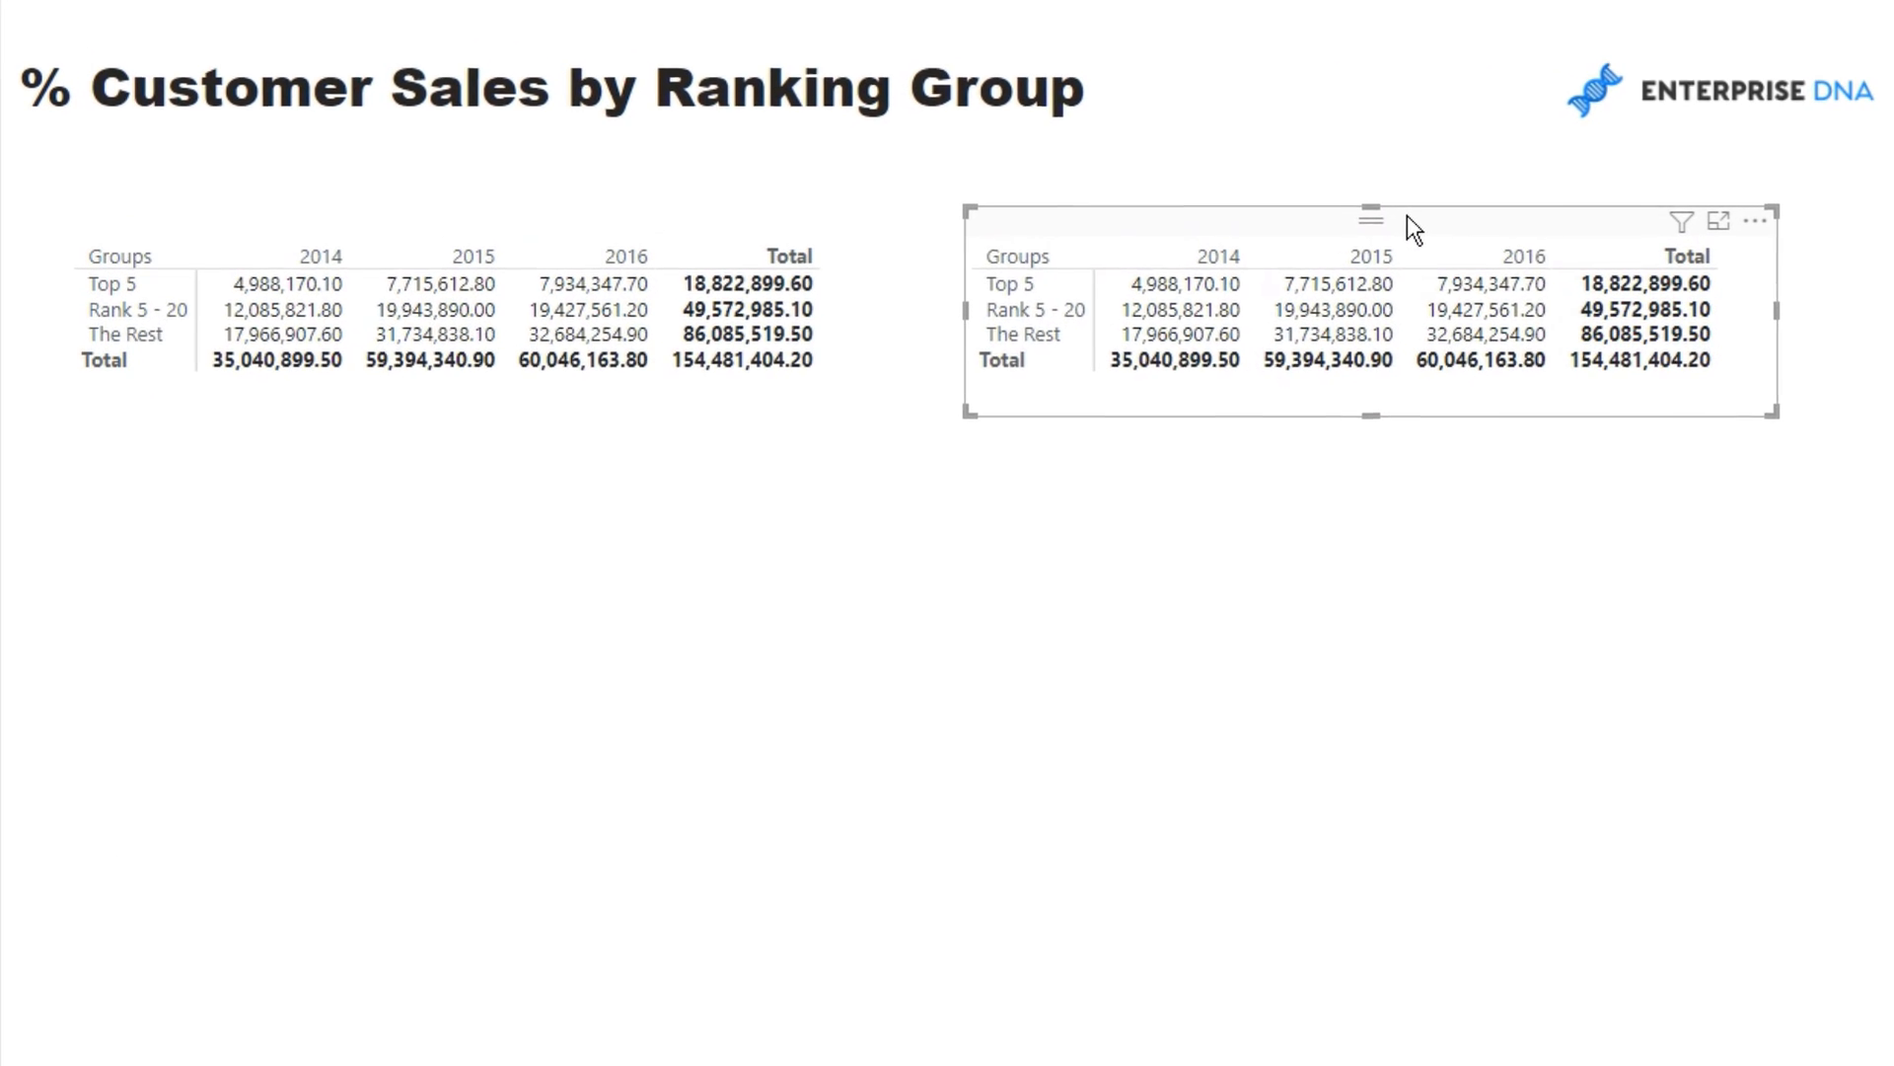
pyautogui.moveTo(1226, 270)
pyautogui.mouseDown()
pyautogui.moveTo(1206, 262)
pyautogui.moveTo(1221, 274)
pyautogui.mouseUp()
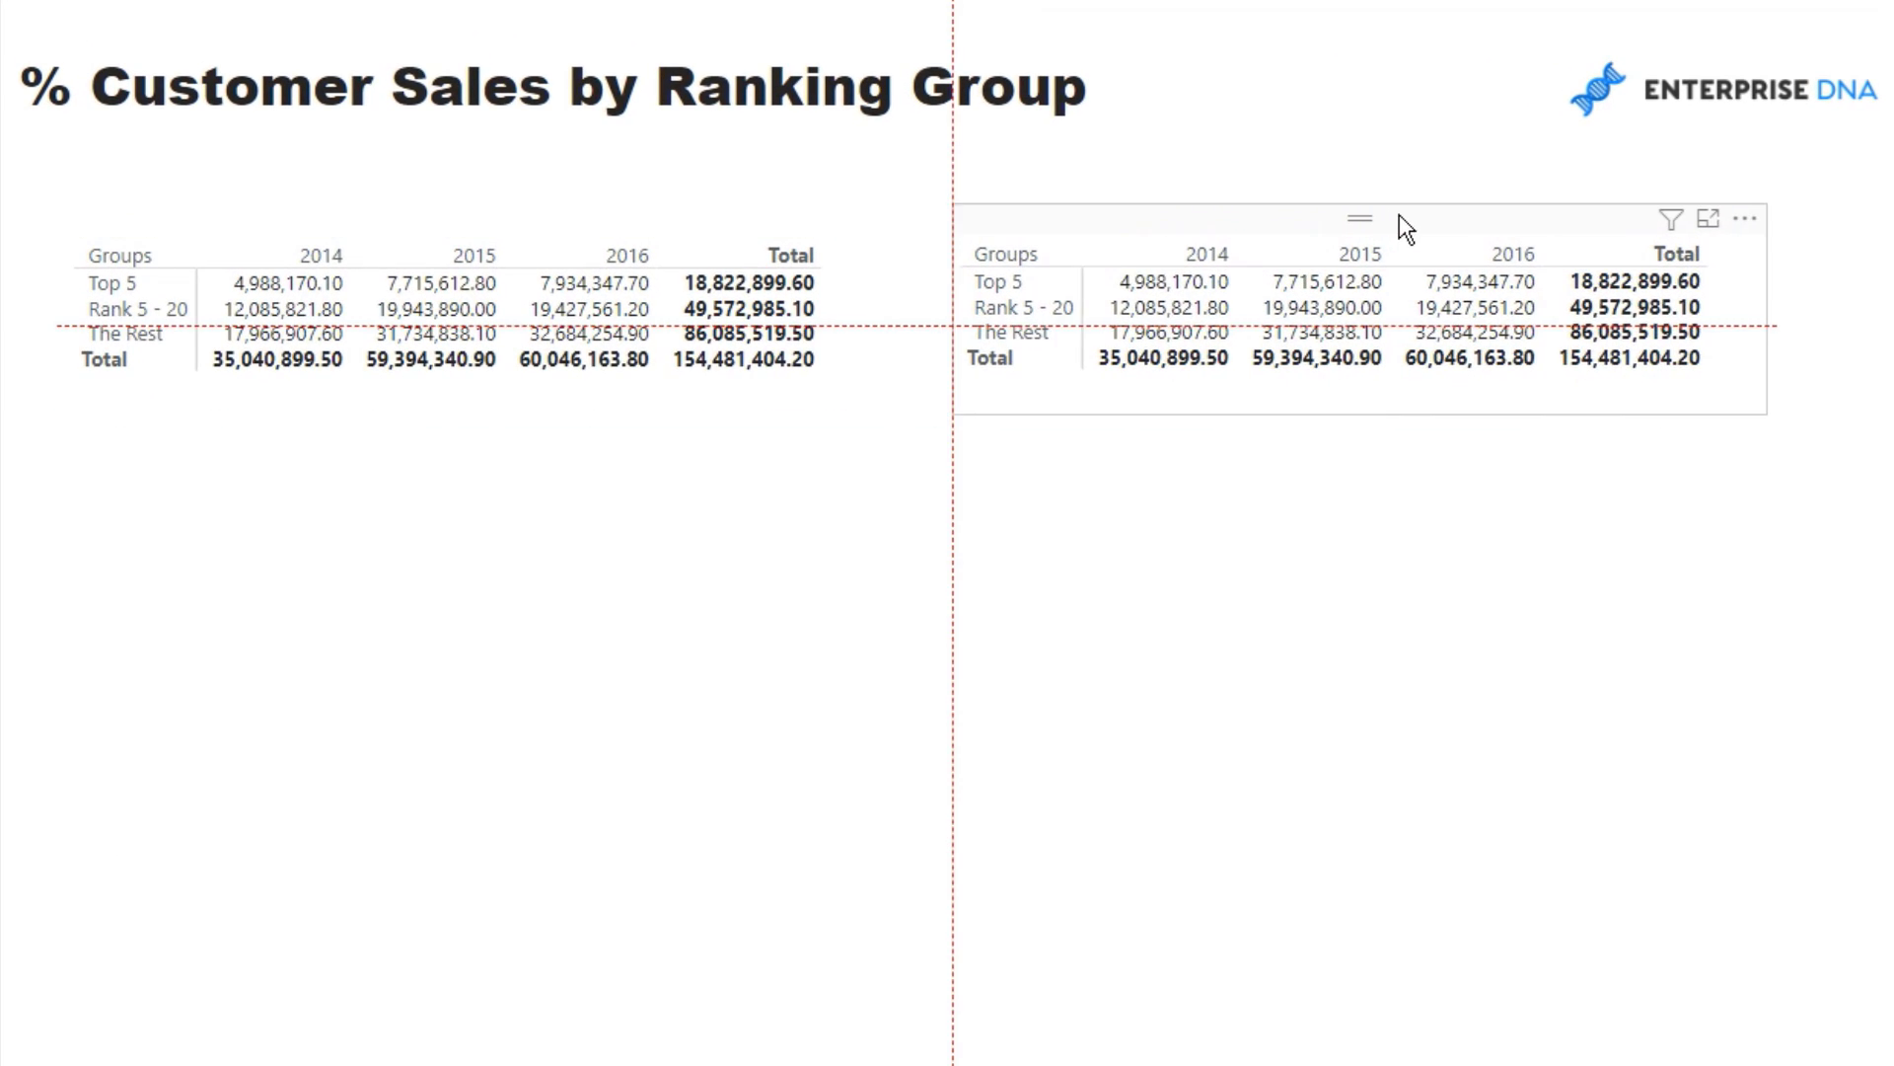
pyautogui.moveTo(1399, 214); pyautogui.dragTo(1399, 213)
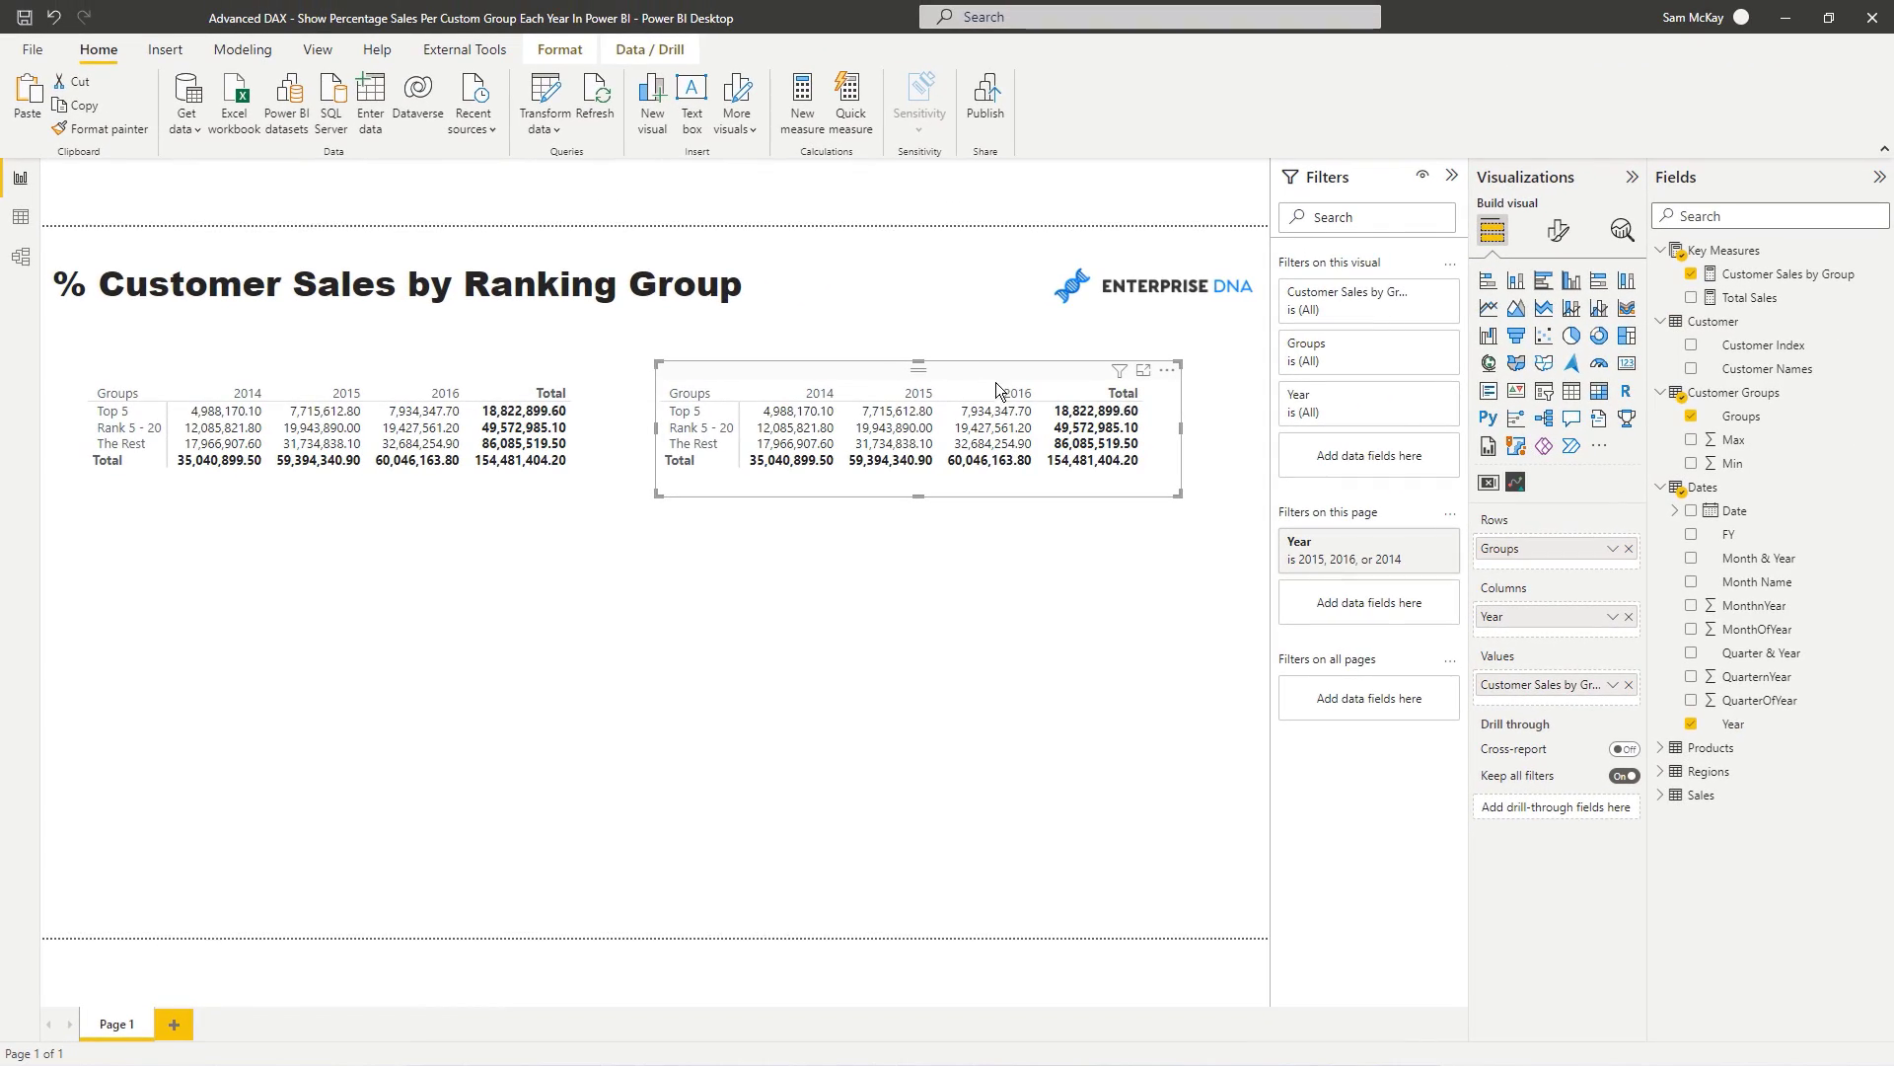
# Inspect the [Total Sales] reference and filter logic, then show the Total Sales formula.
pyautogui.click(1788, 273)
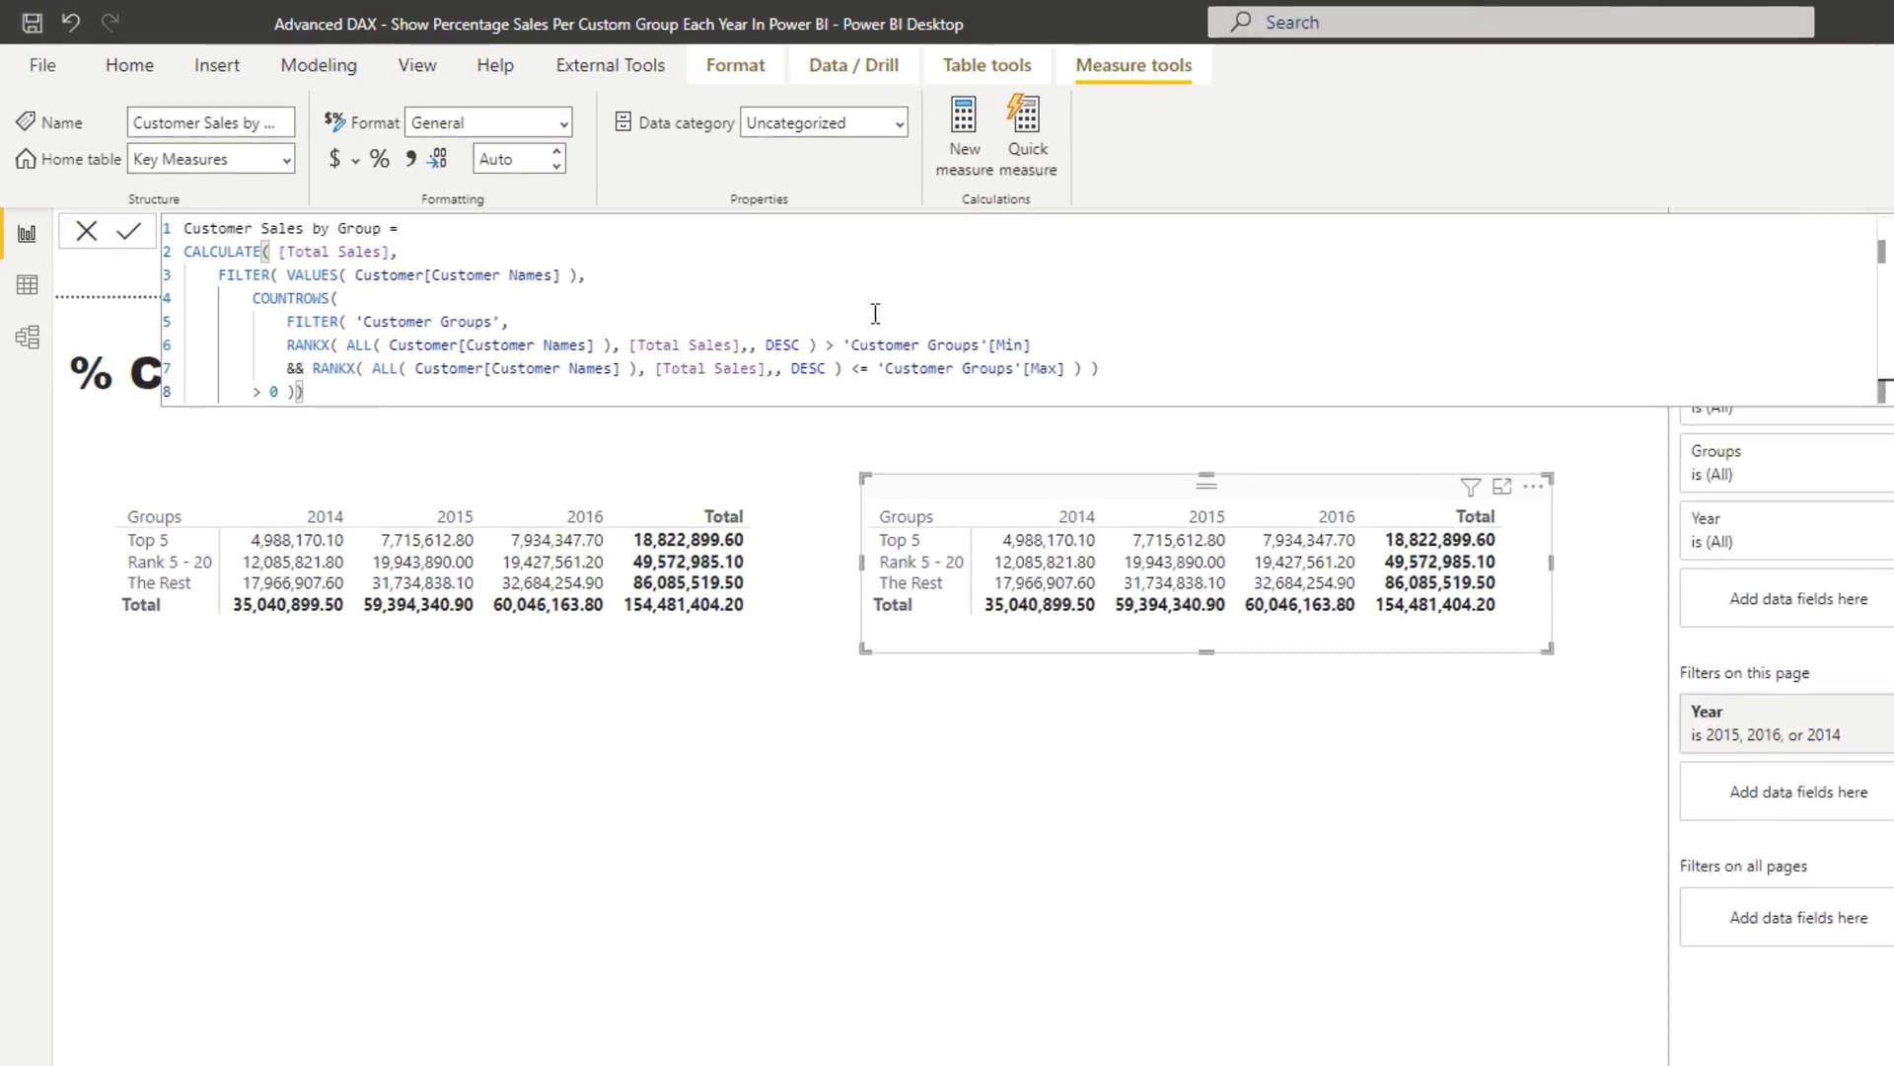
pyautogui.moveTo(393, 254); pyautogui.dragTo(282, 253)
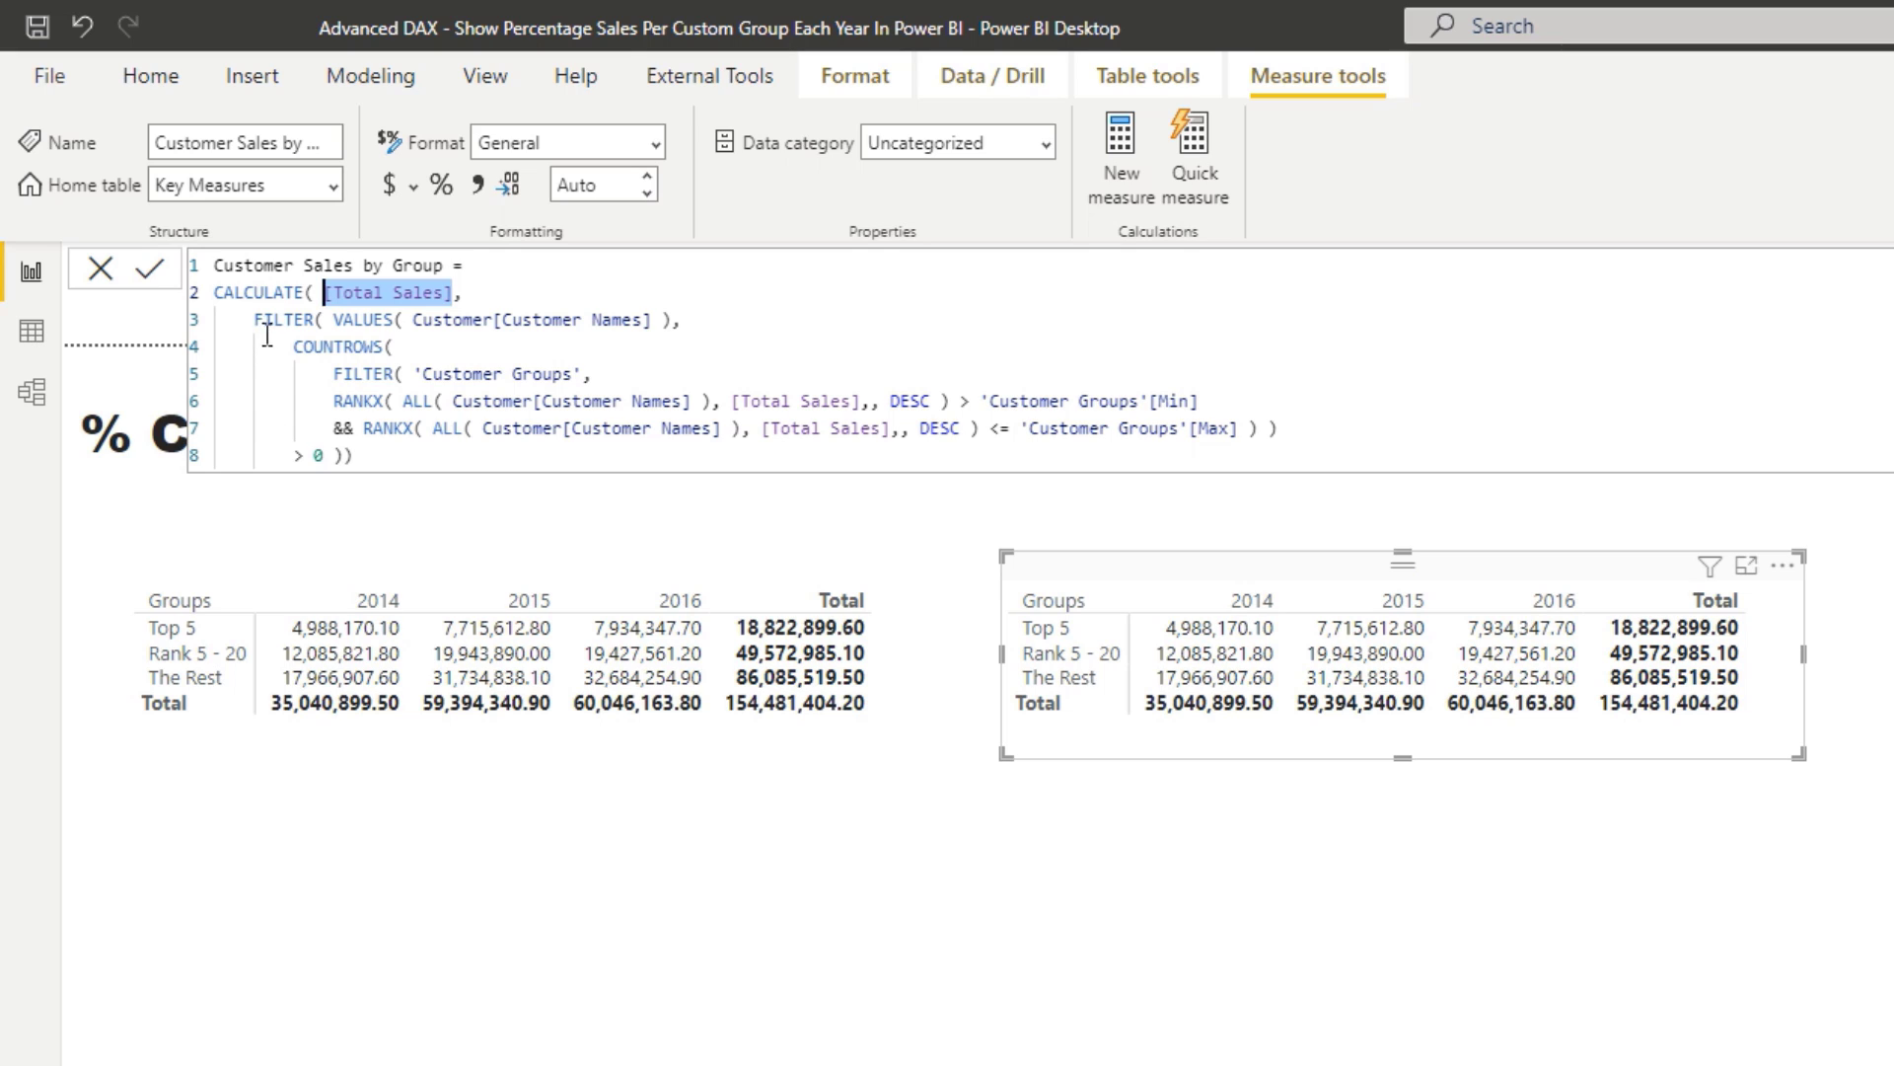
pyautogui.moveTo(215, 319); pyautogui.dragTo(414, 451)
pyautogui.click(413, 451)
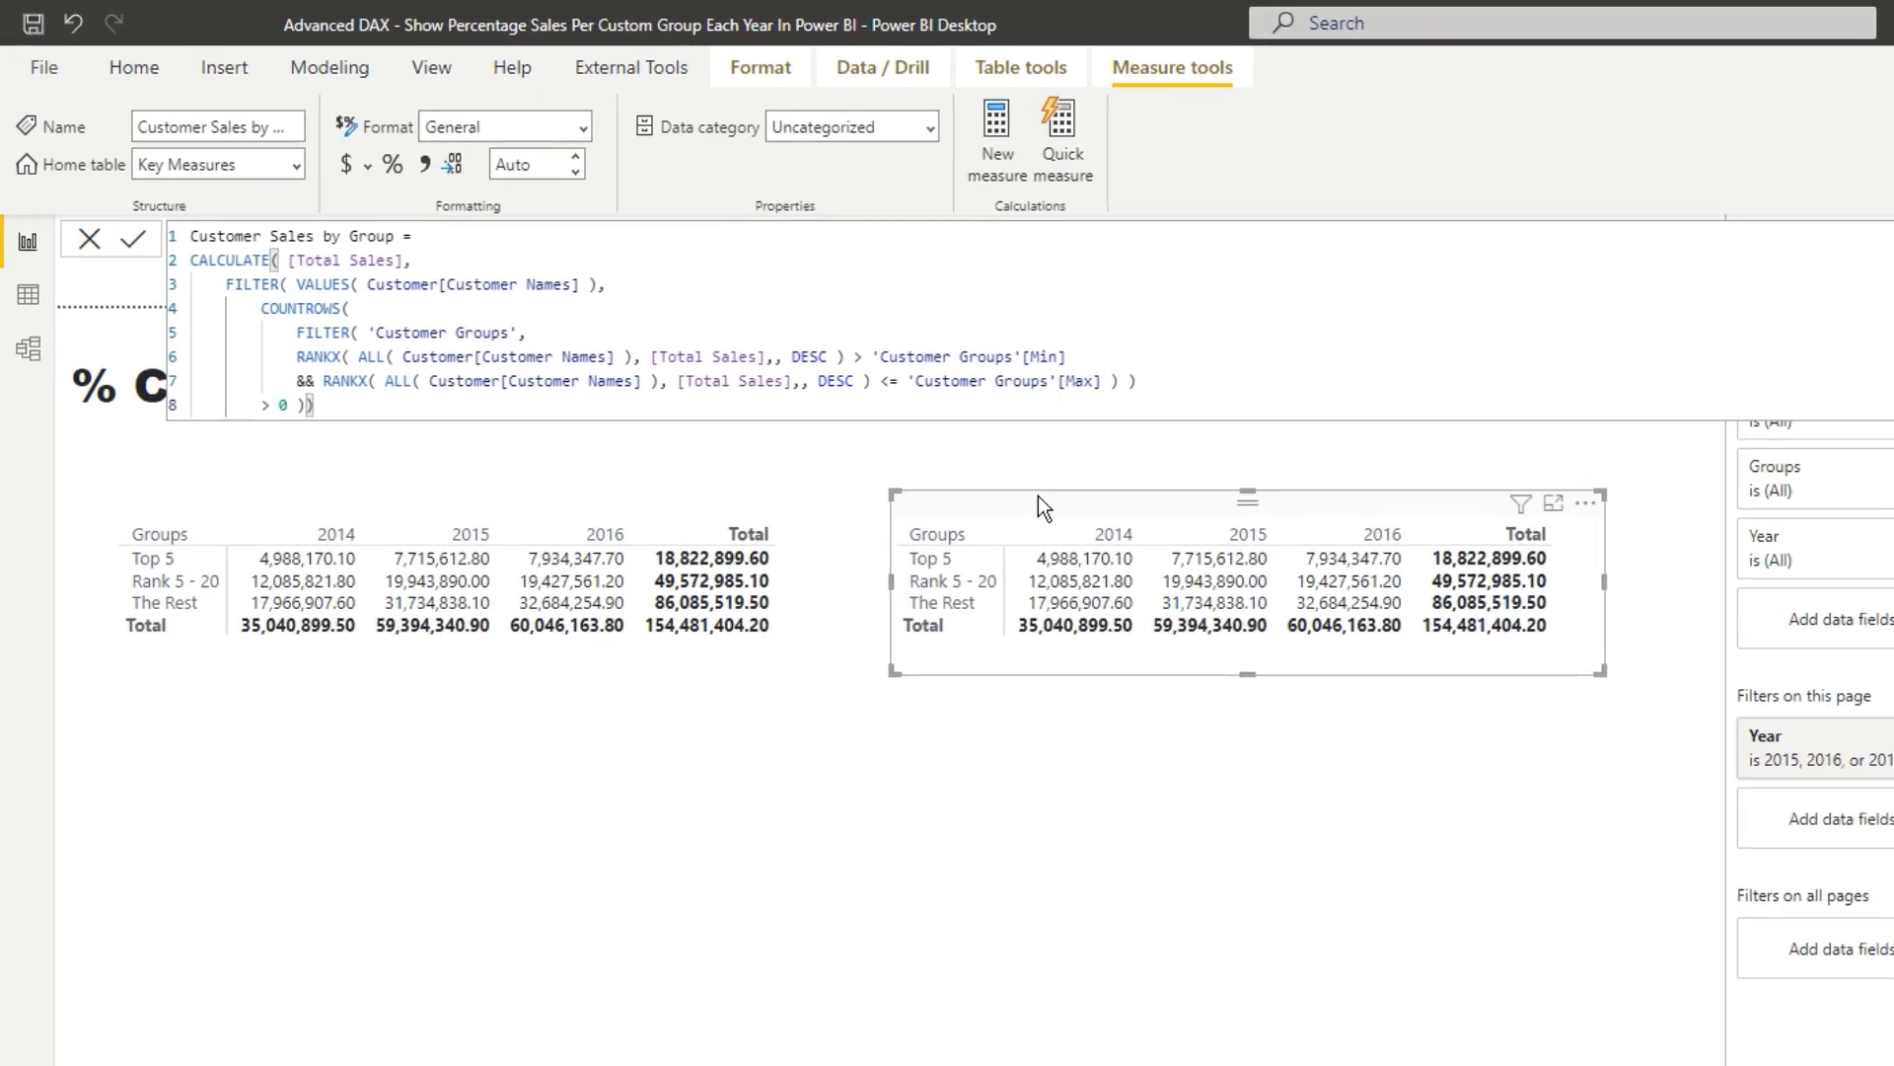
pyautogui.click(1749, 297)
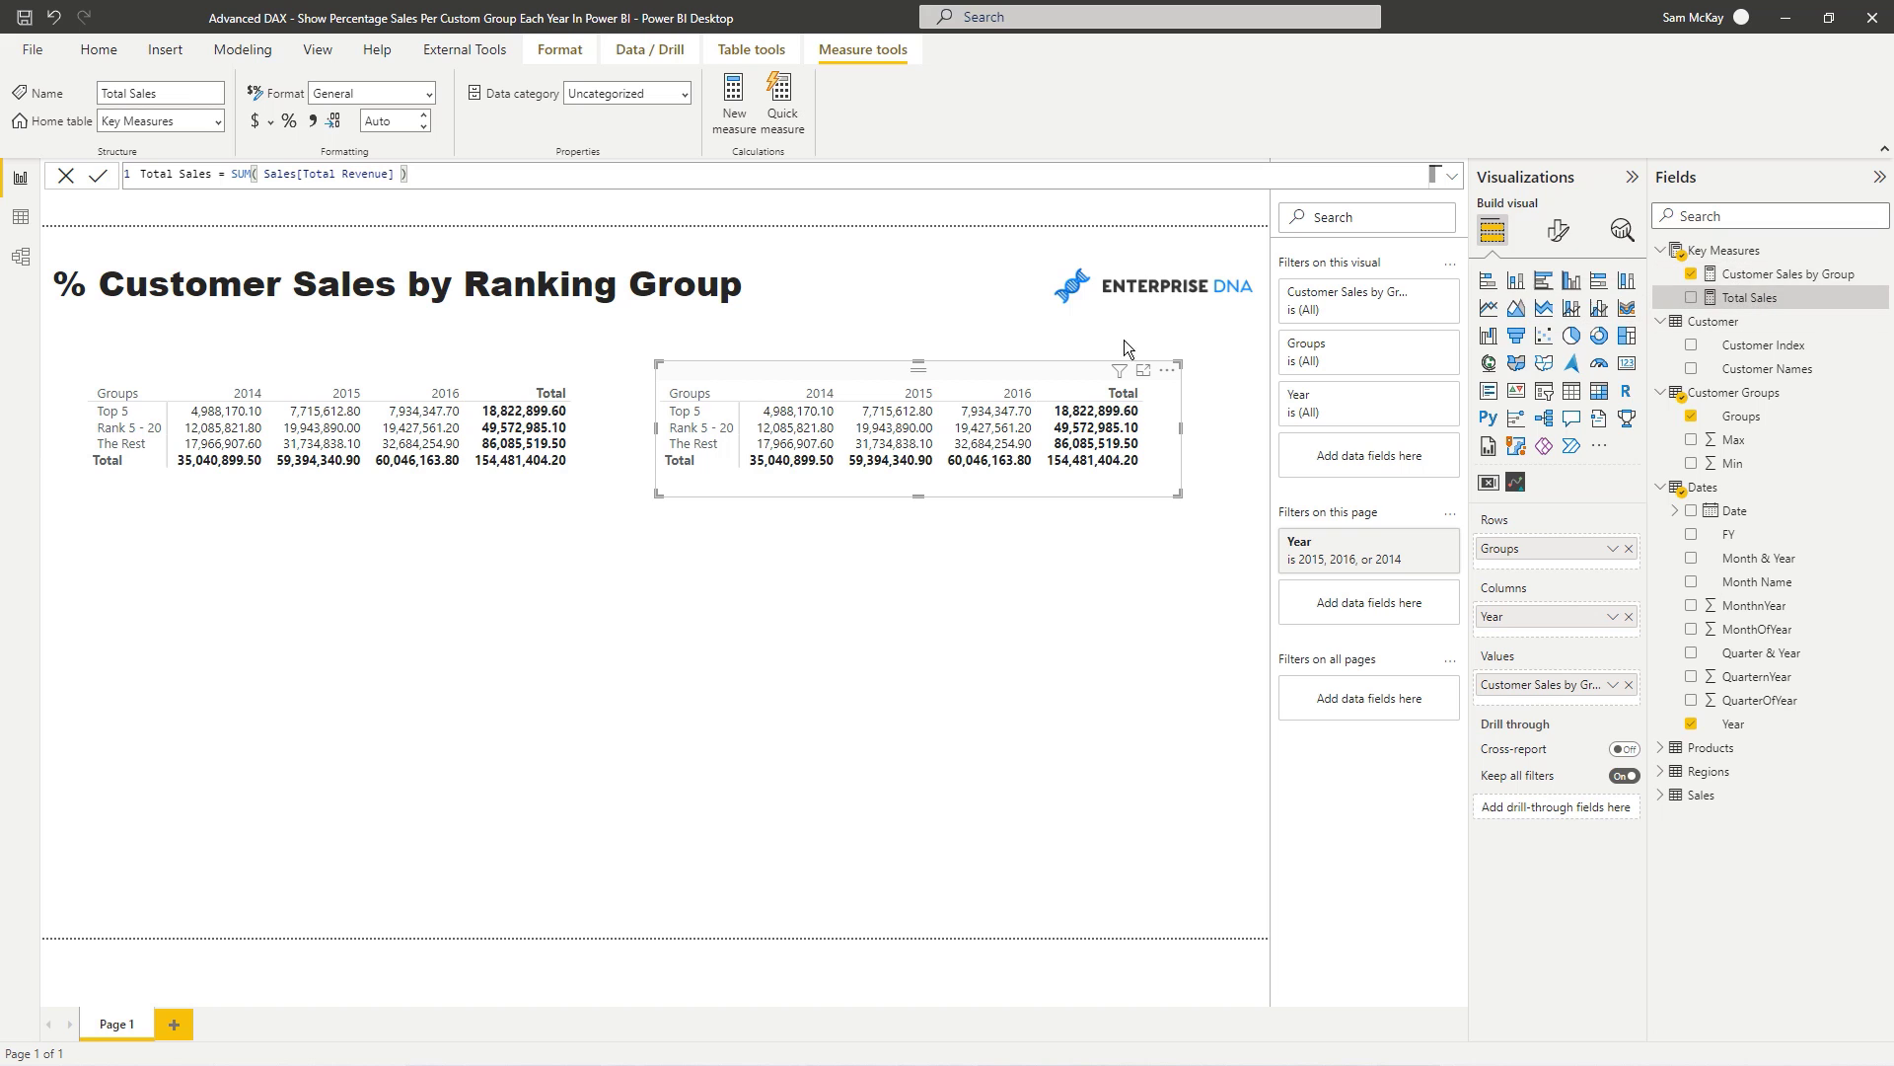
# Replace Customer Sales by Group with Total Sales in the copied table, then toggle the Groups sort.
pyautogui.click(21, 261)
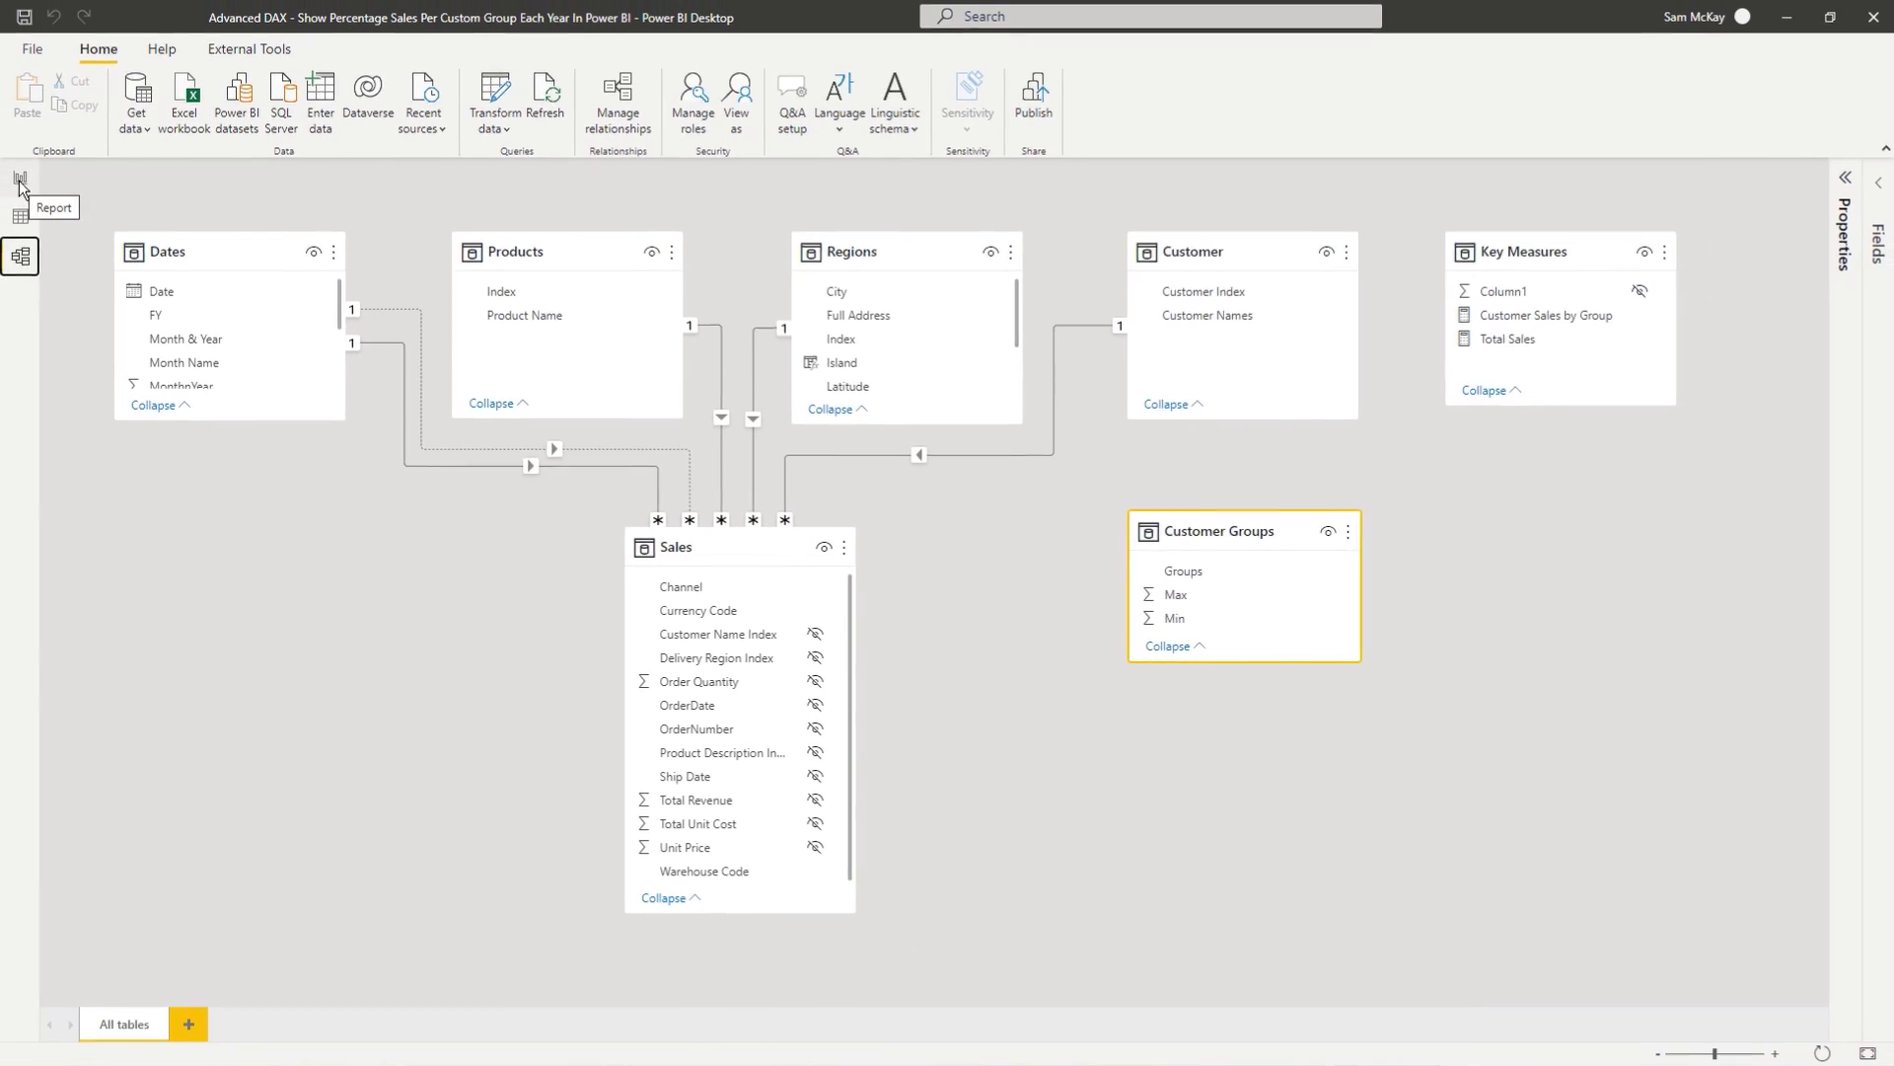
pyautogui.click(20, 178)
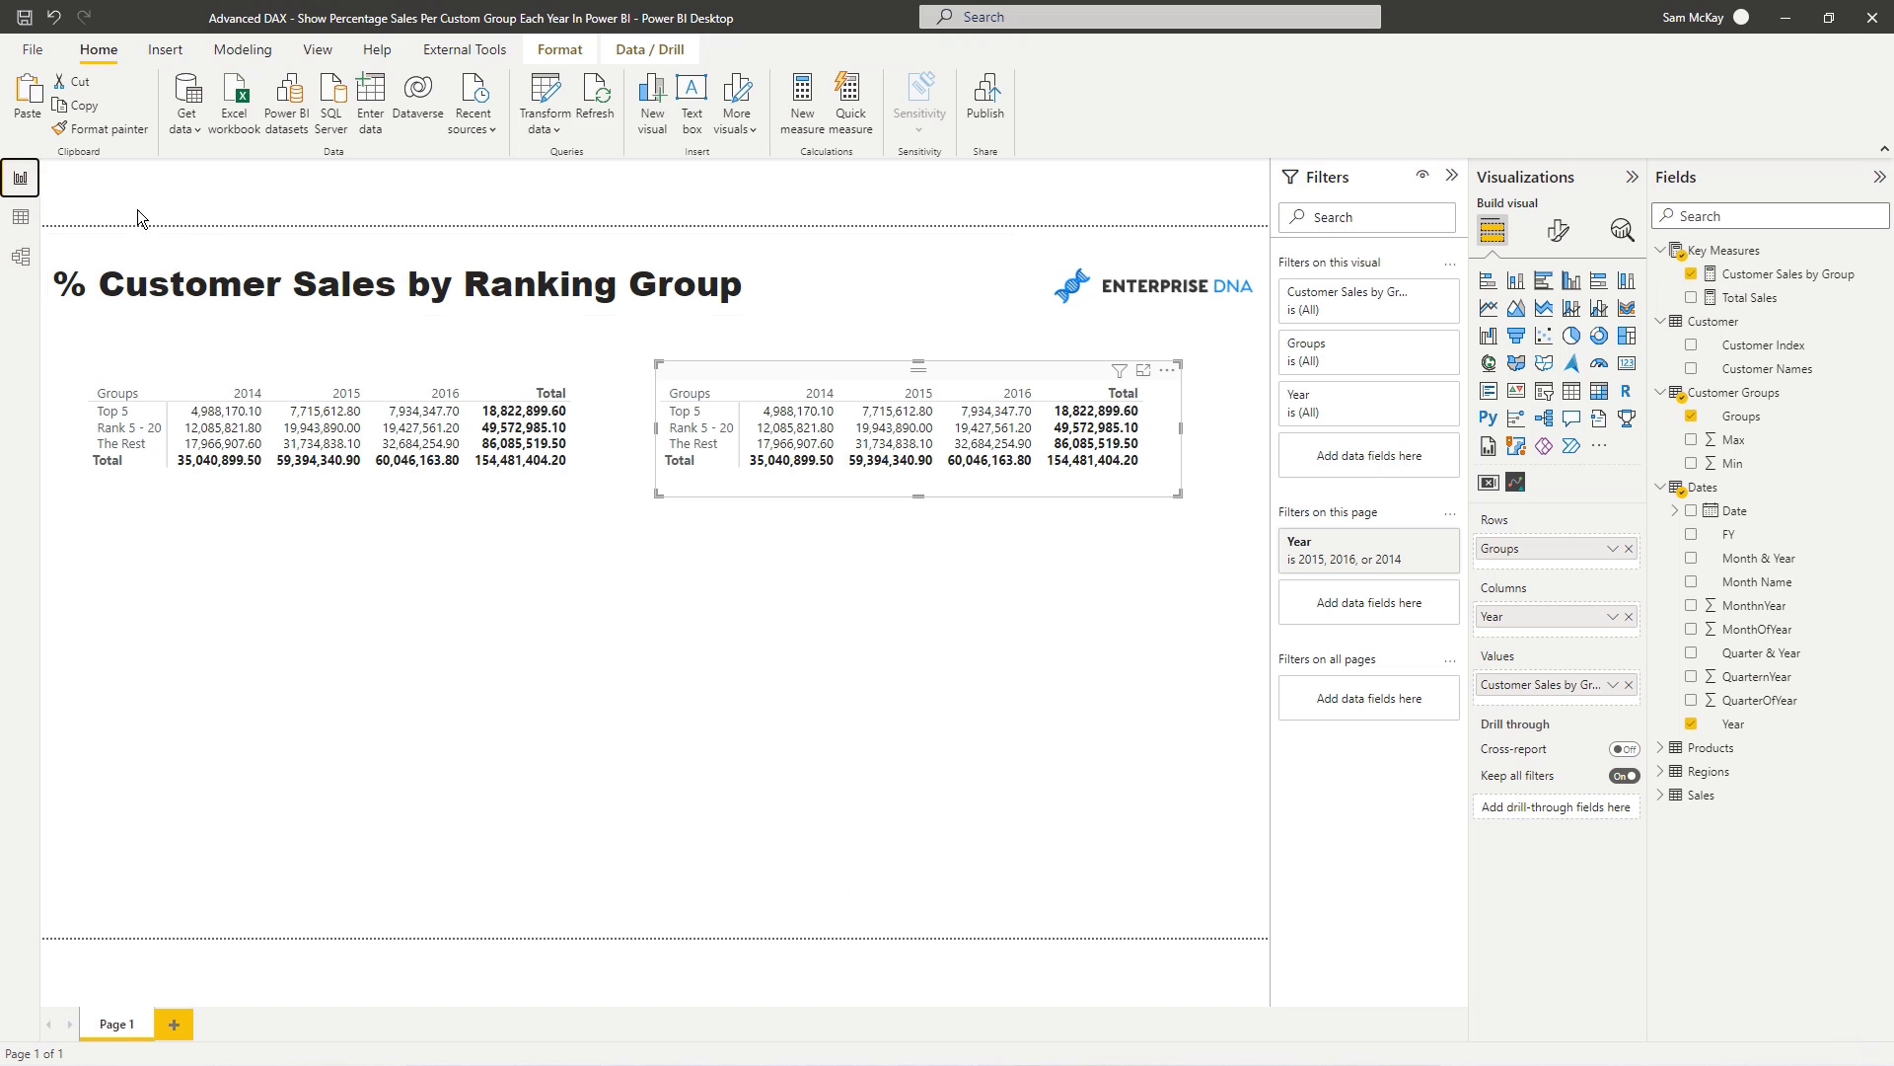
pyautogui.click(1756, 304)
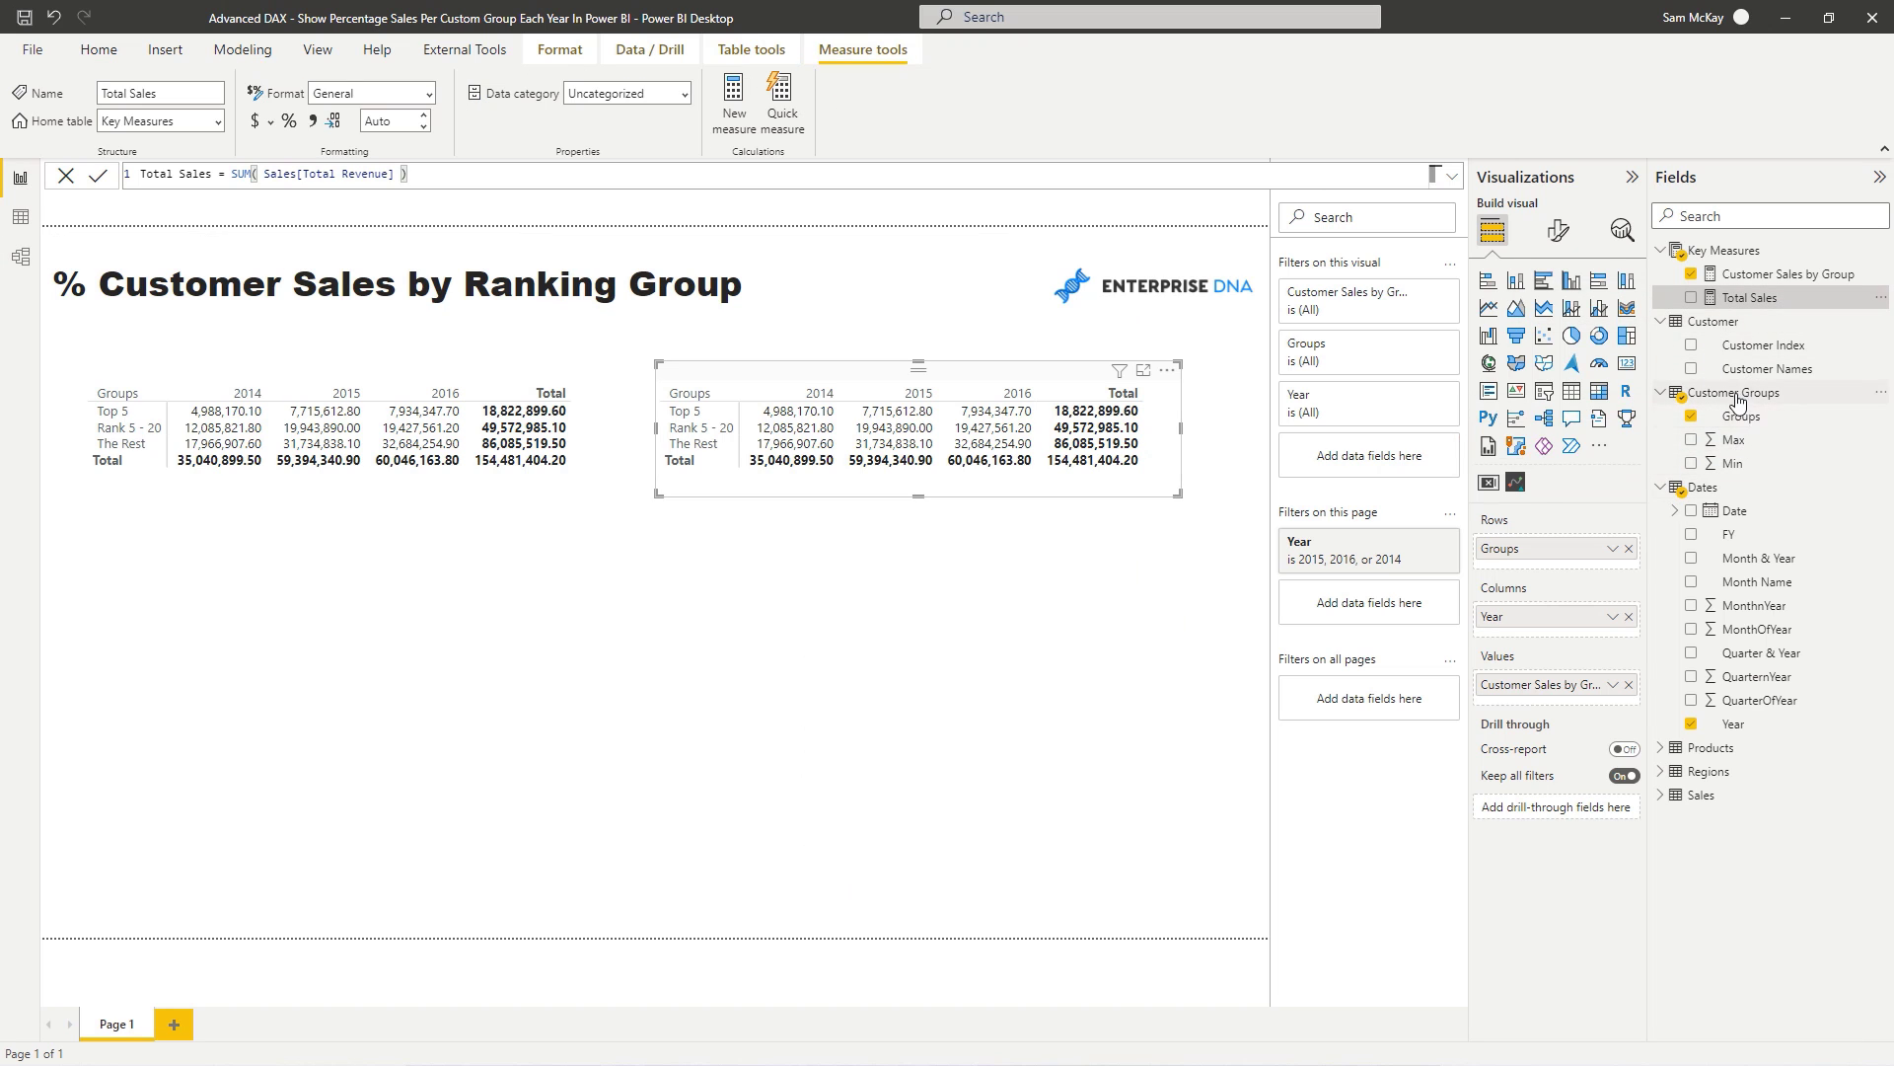
pyautogui.moveTo(1744, 301); pyautogui.dragTo(1630, 693)
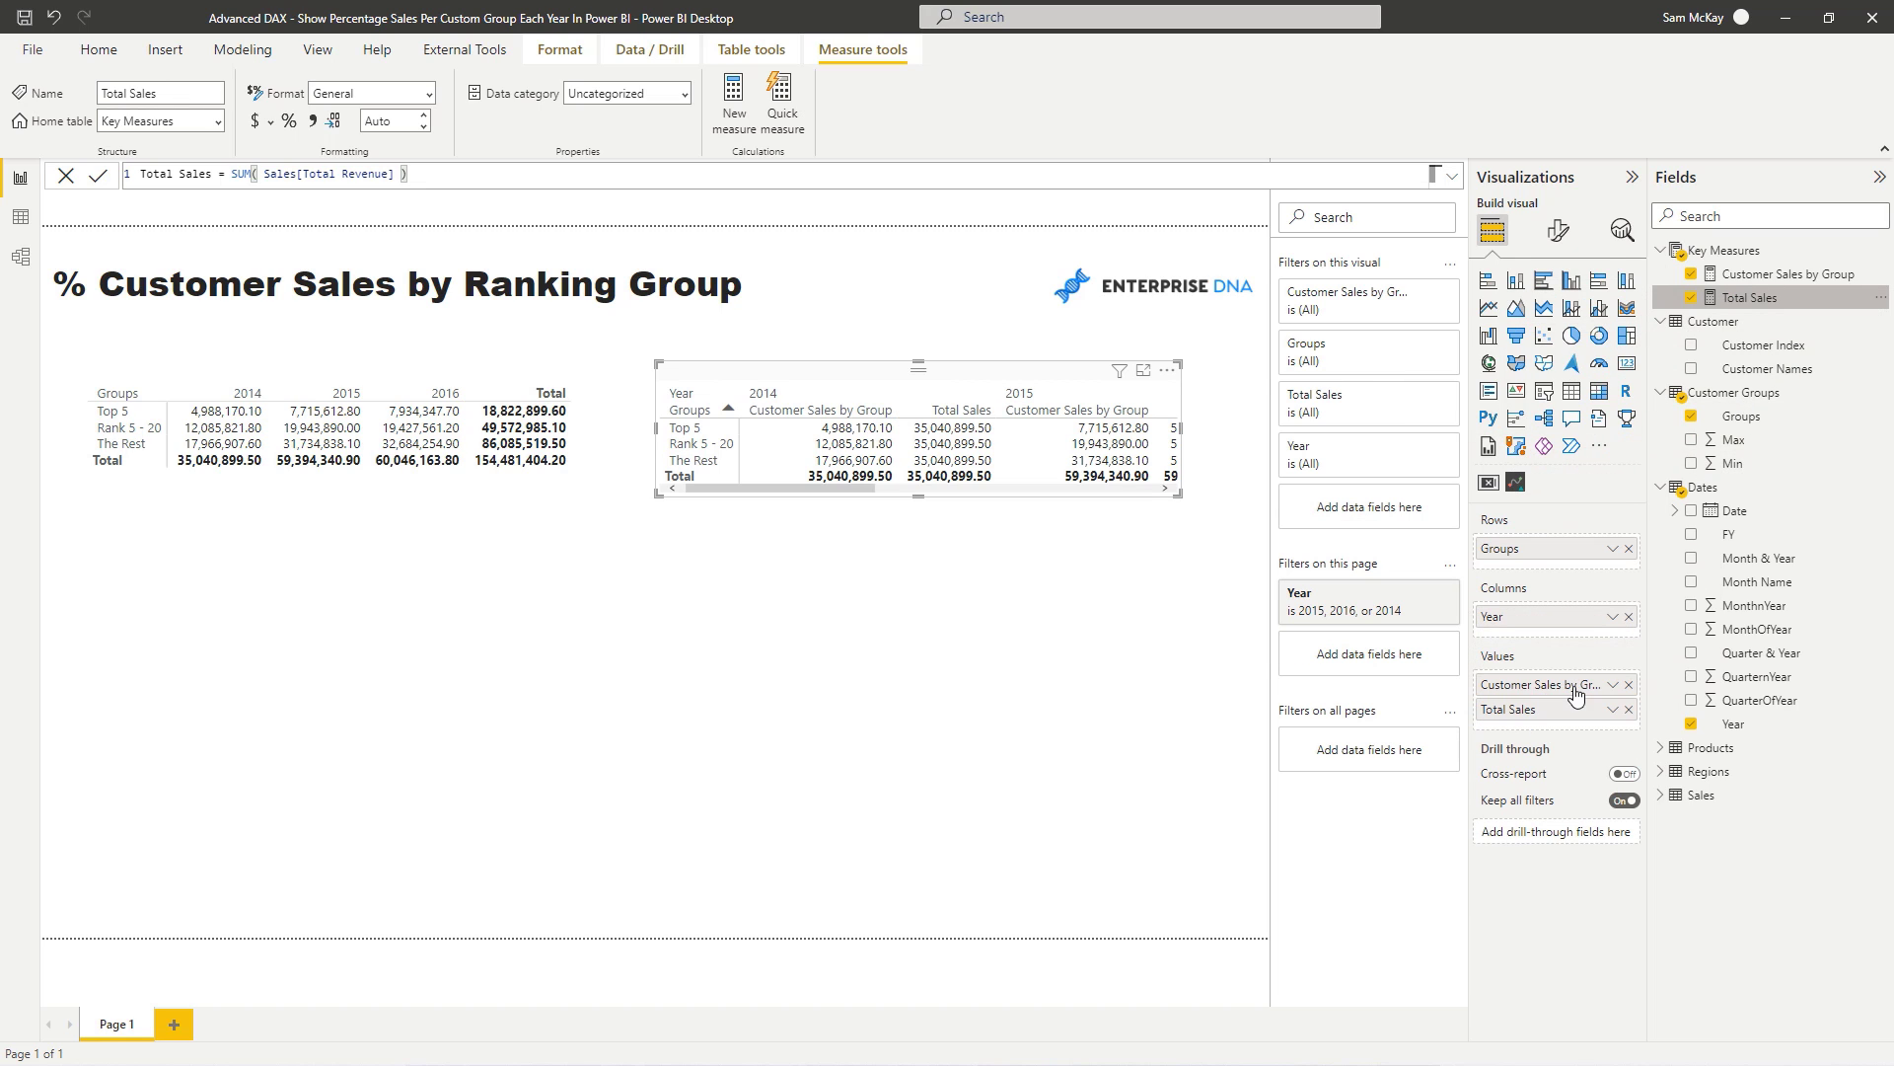
pyautogui.click(1631, 689)
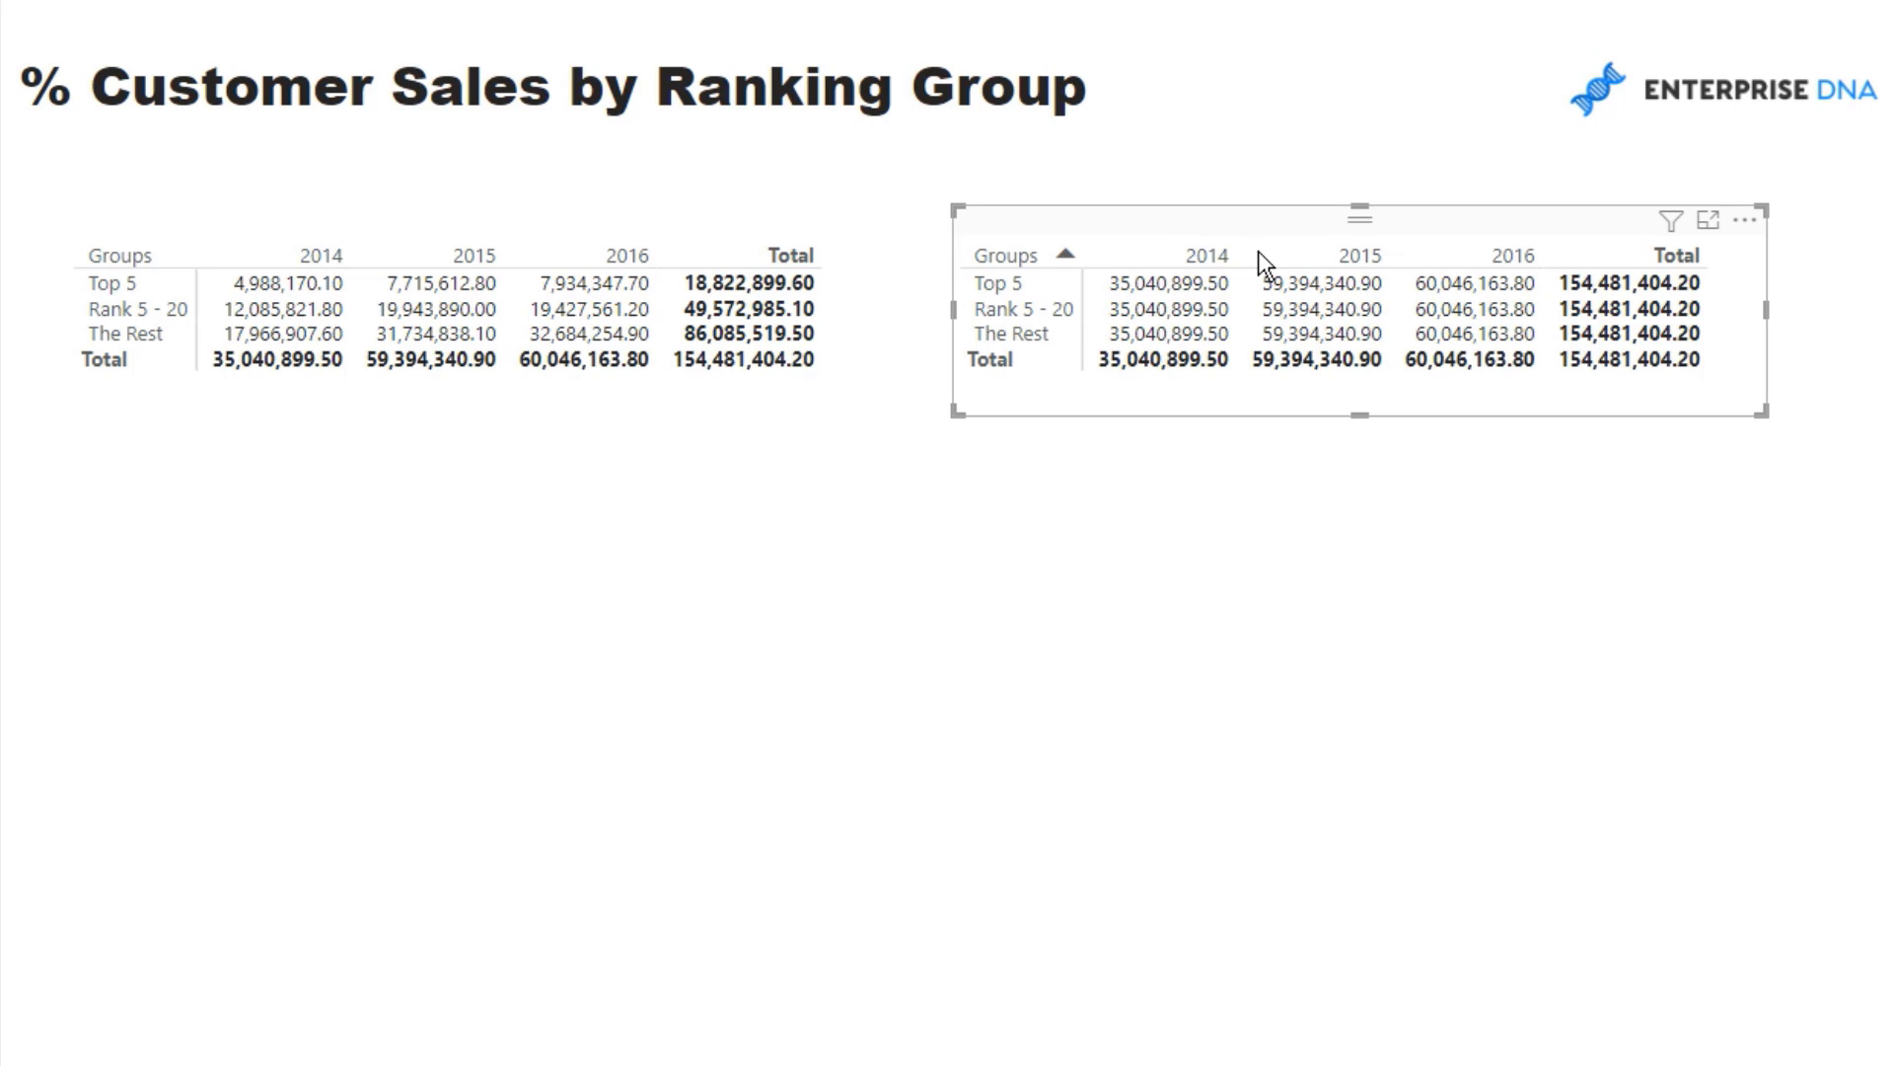
pyautogui.click(1015, 261)
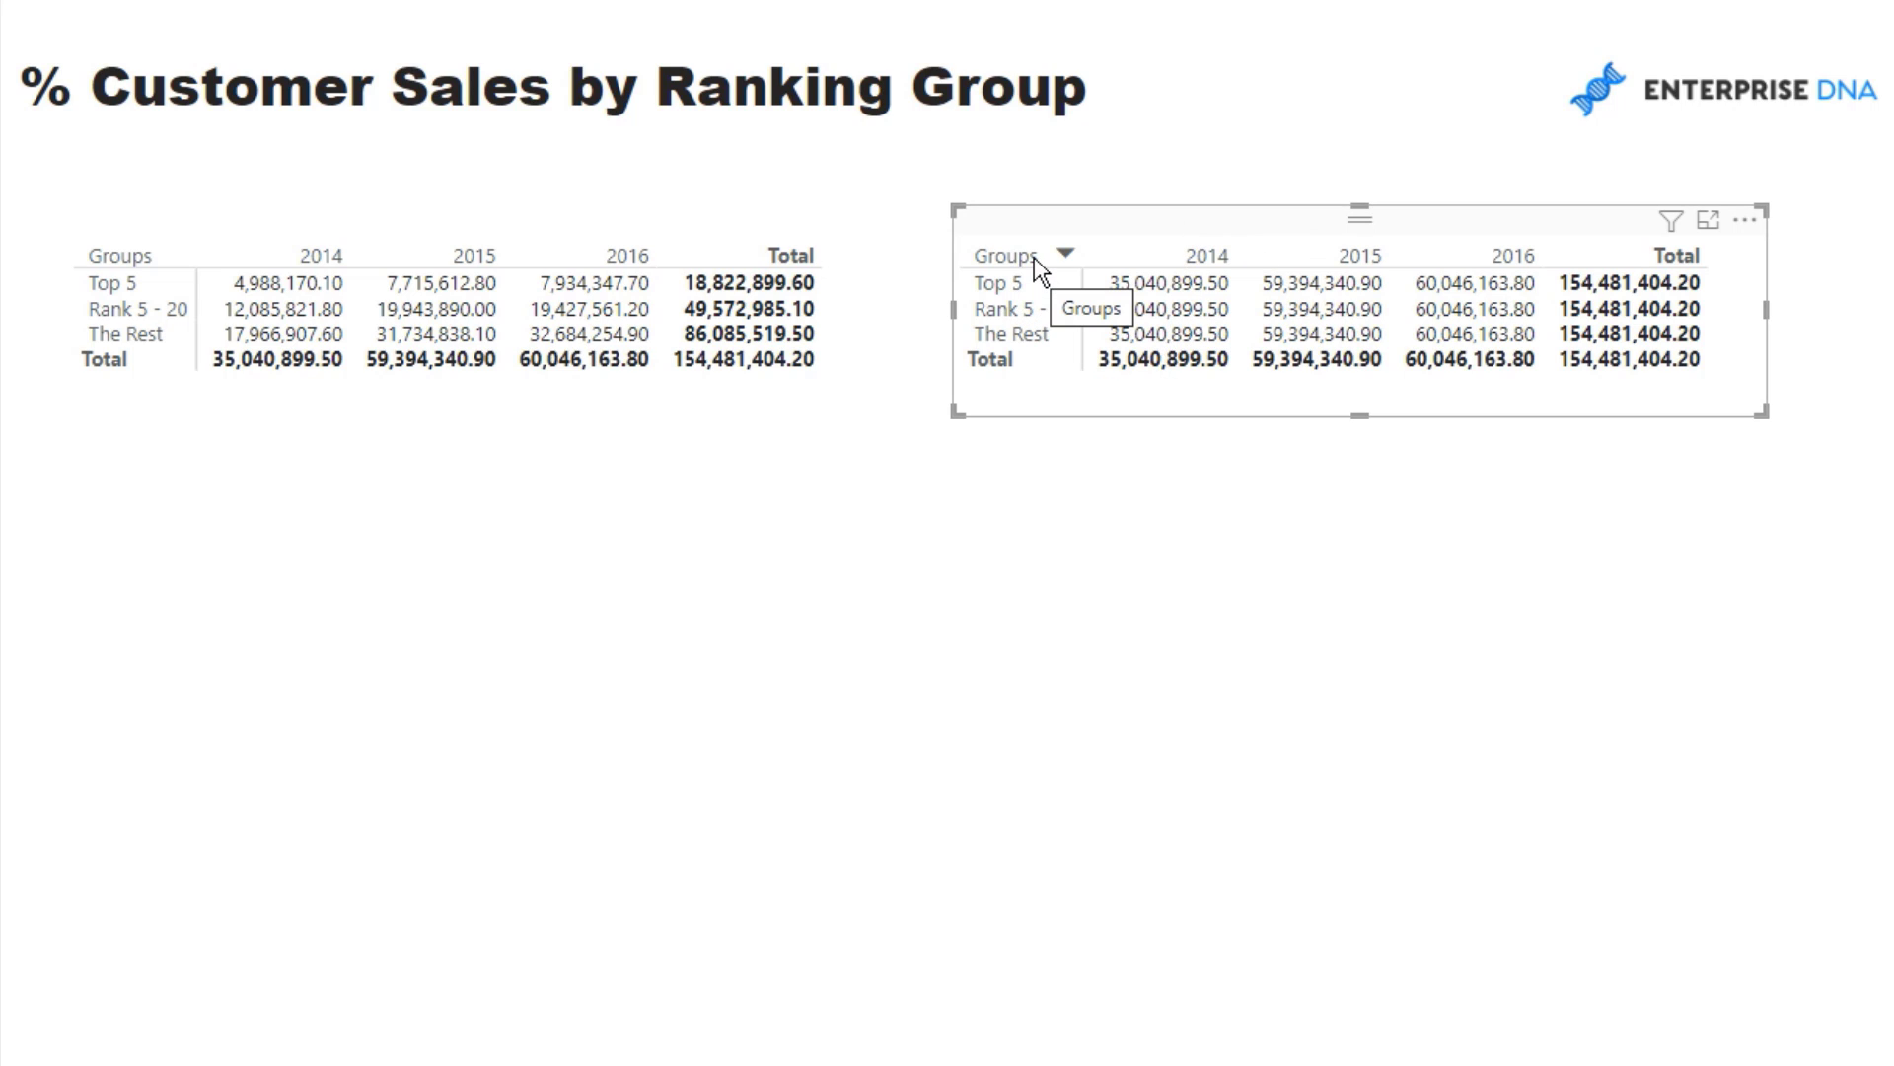
pyautogui.click(1034, 257)
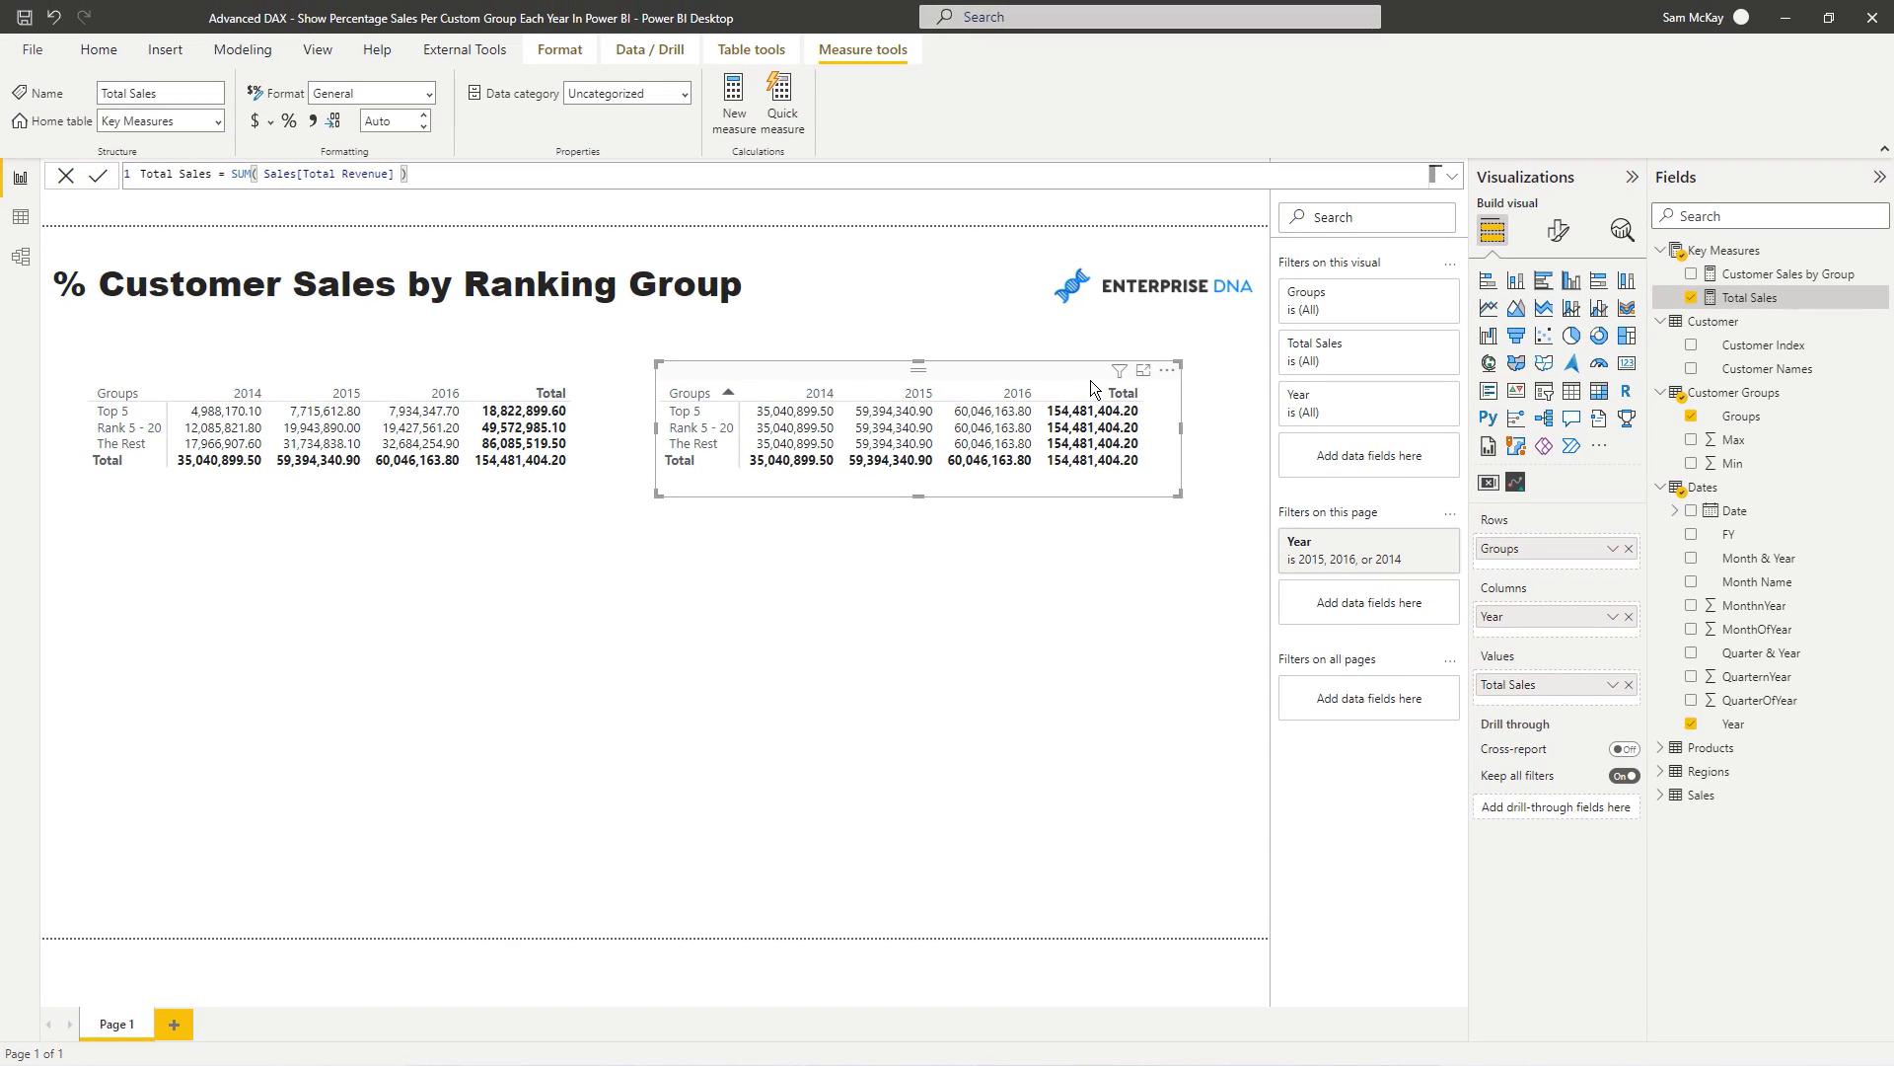
# Select the whole Customer Sales by Group formula and commit the measure.
pyautogui.click(1788, 273)
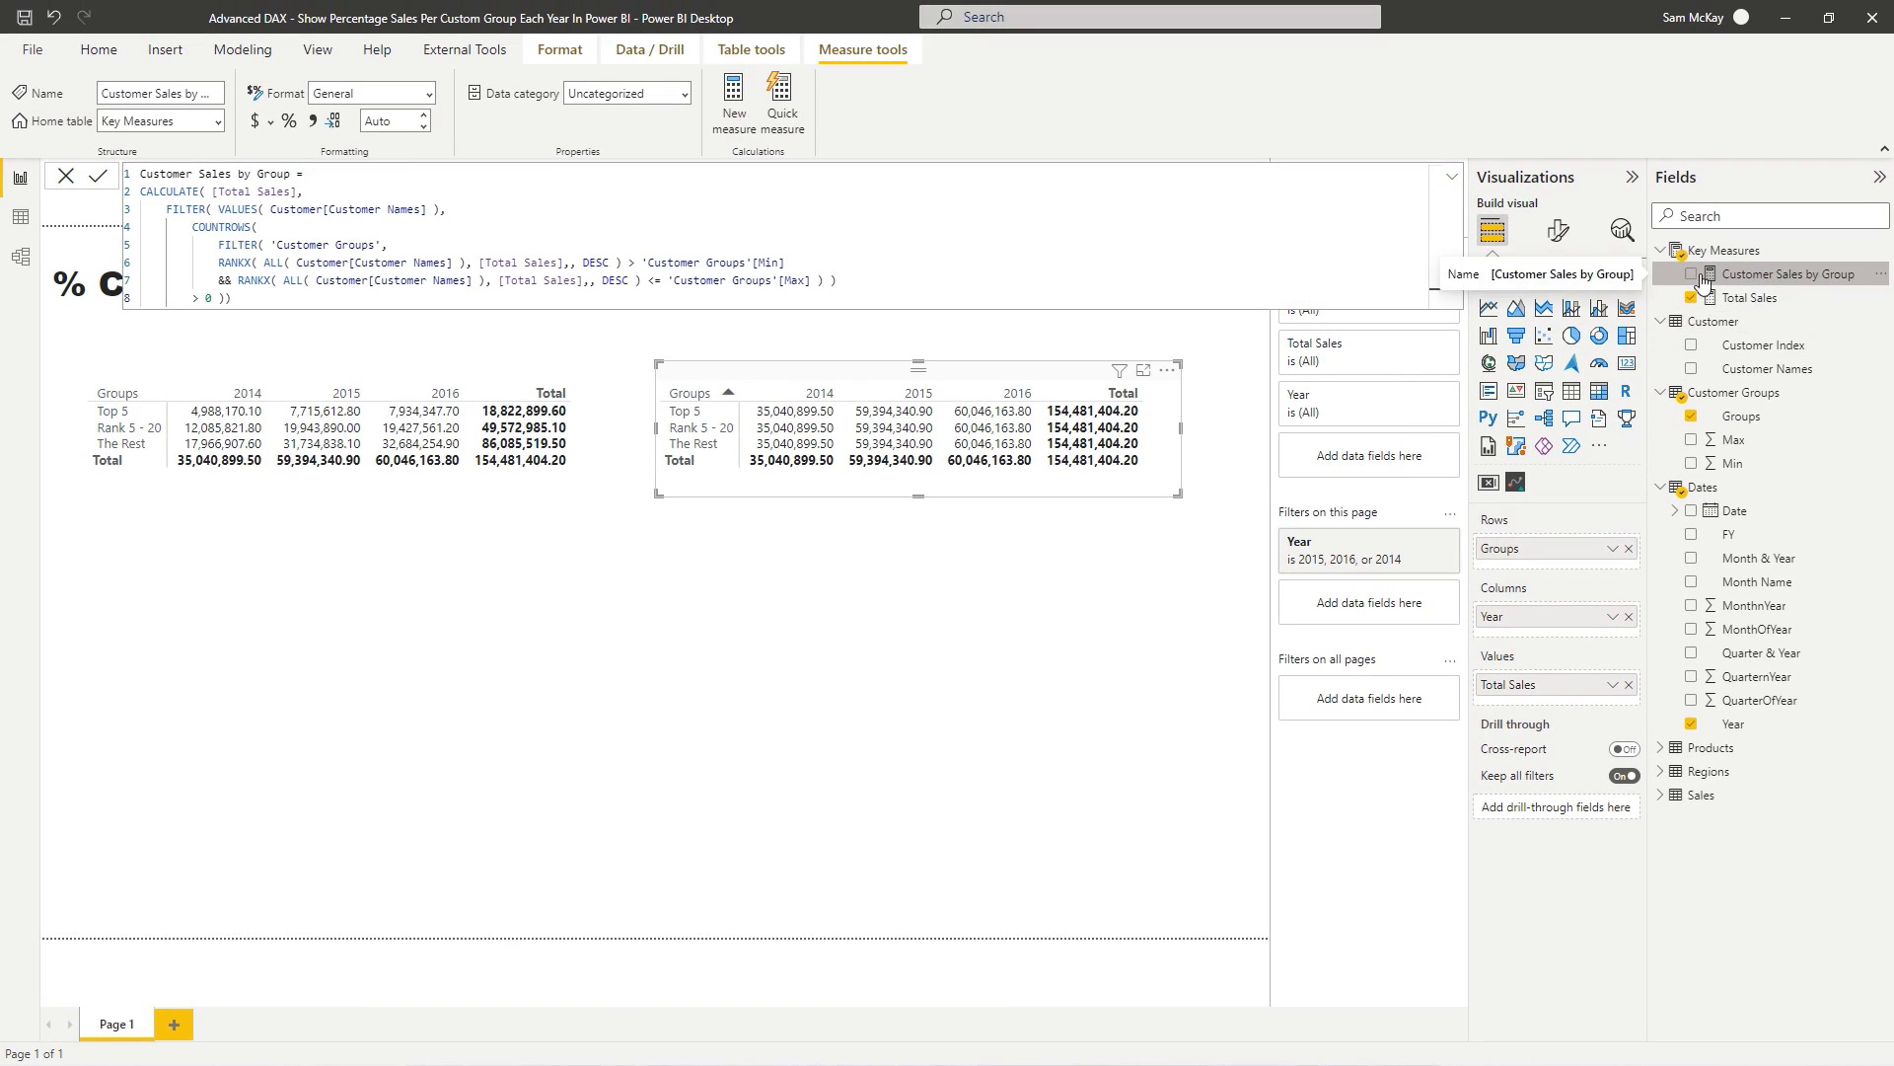
pyautogui.click(144, 244)
pyautogui.hotkey('ctrl', 'a')
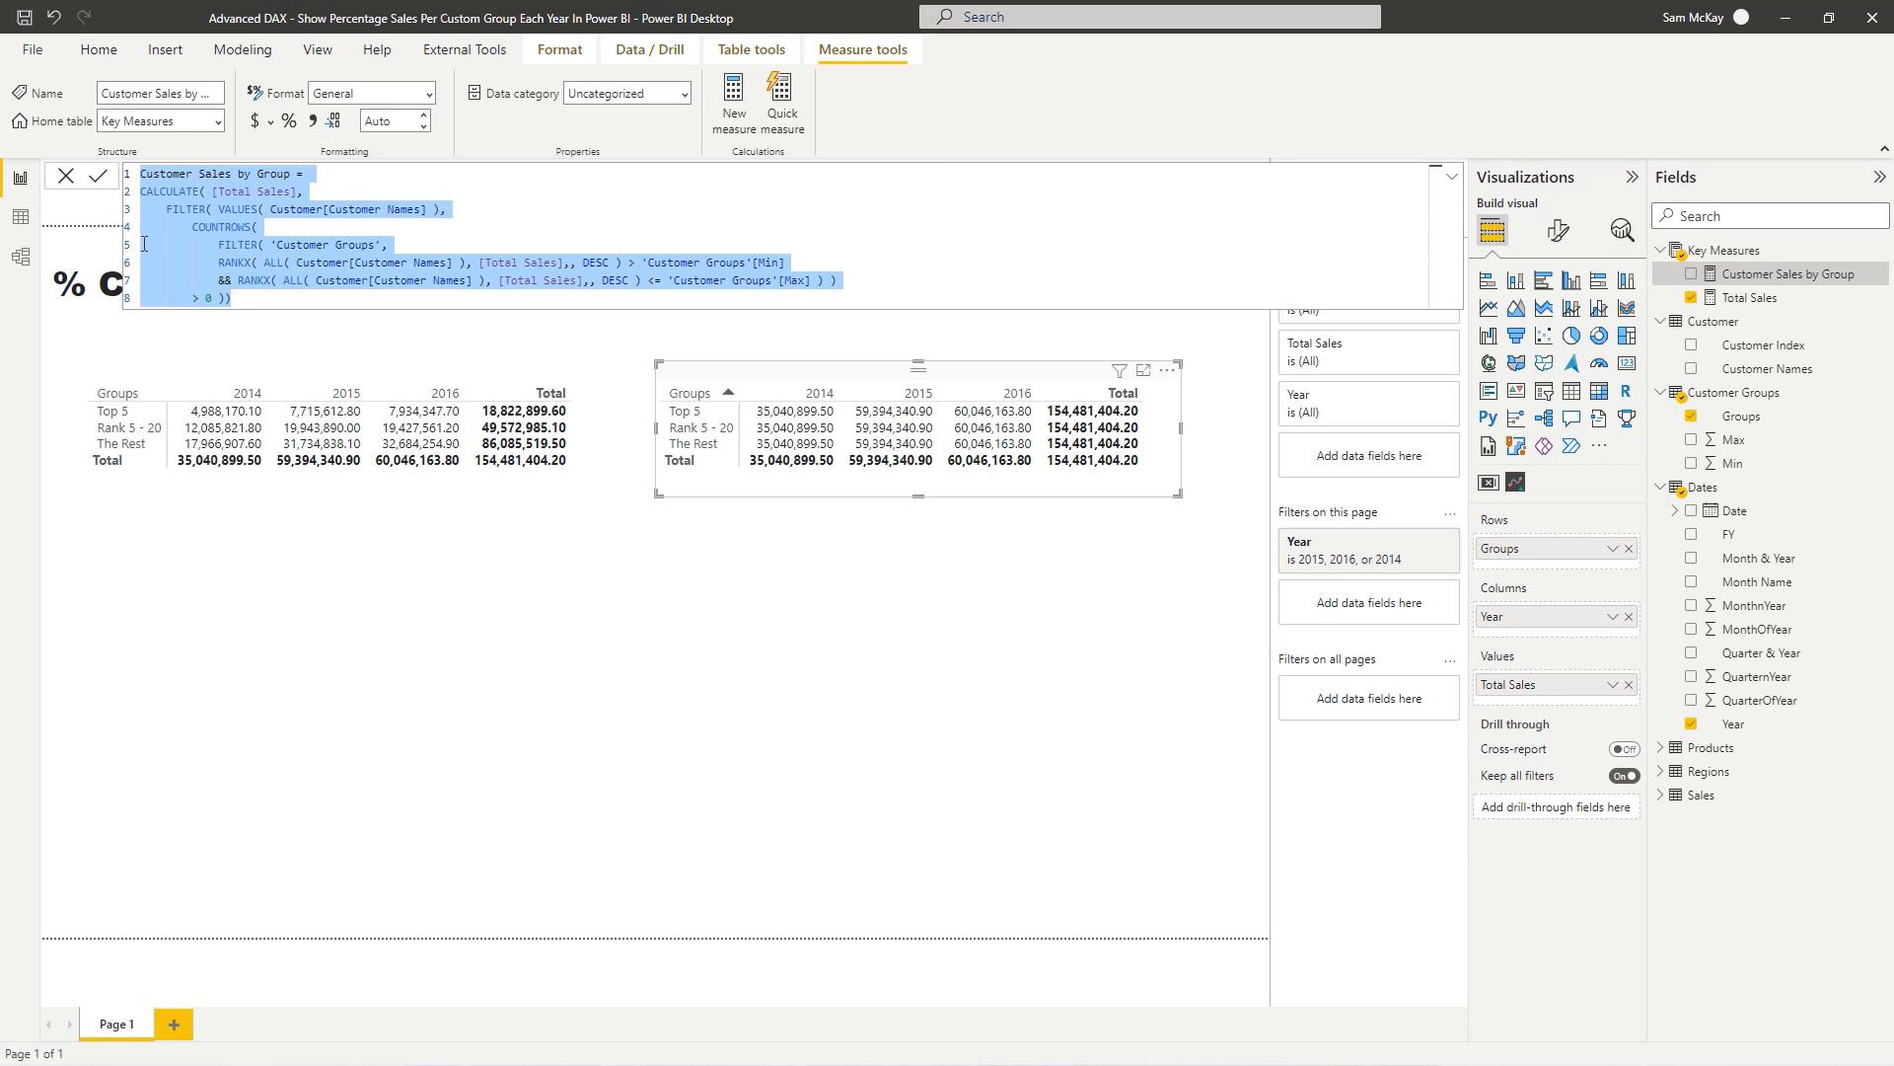
pyautogui.click(737, 112)
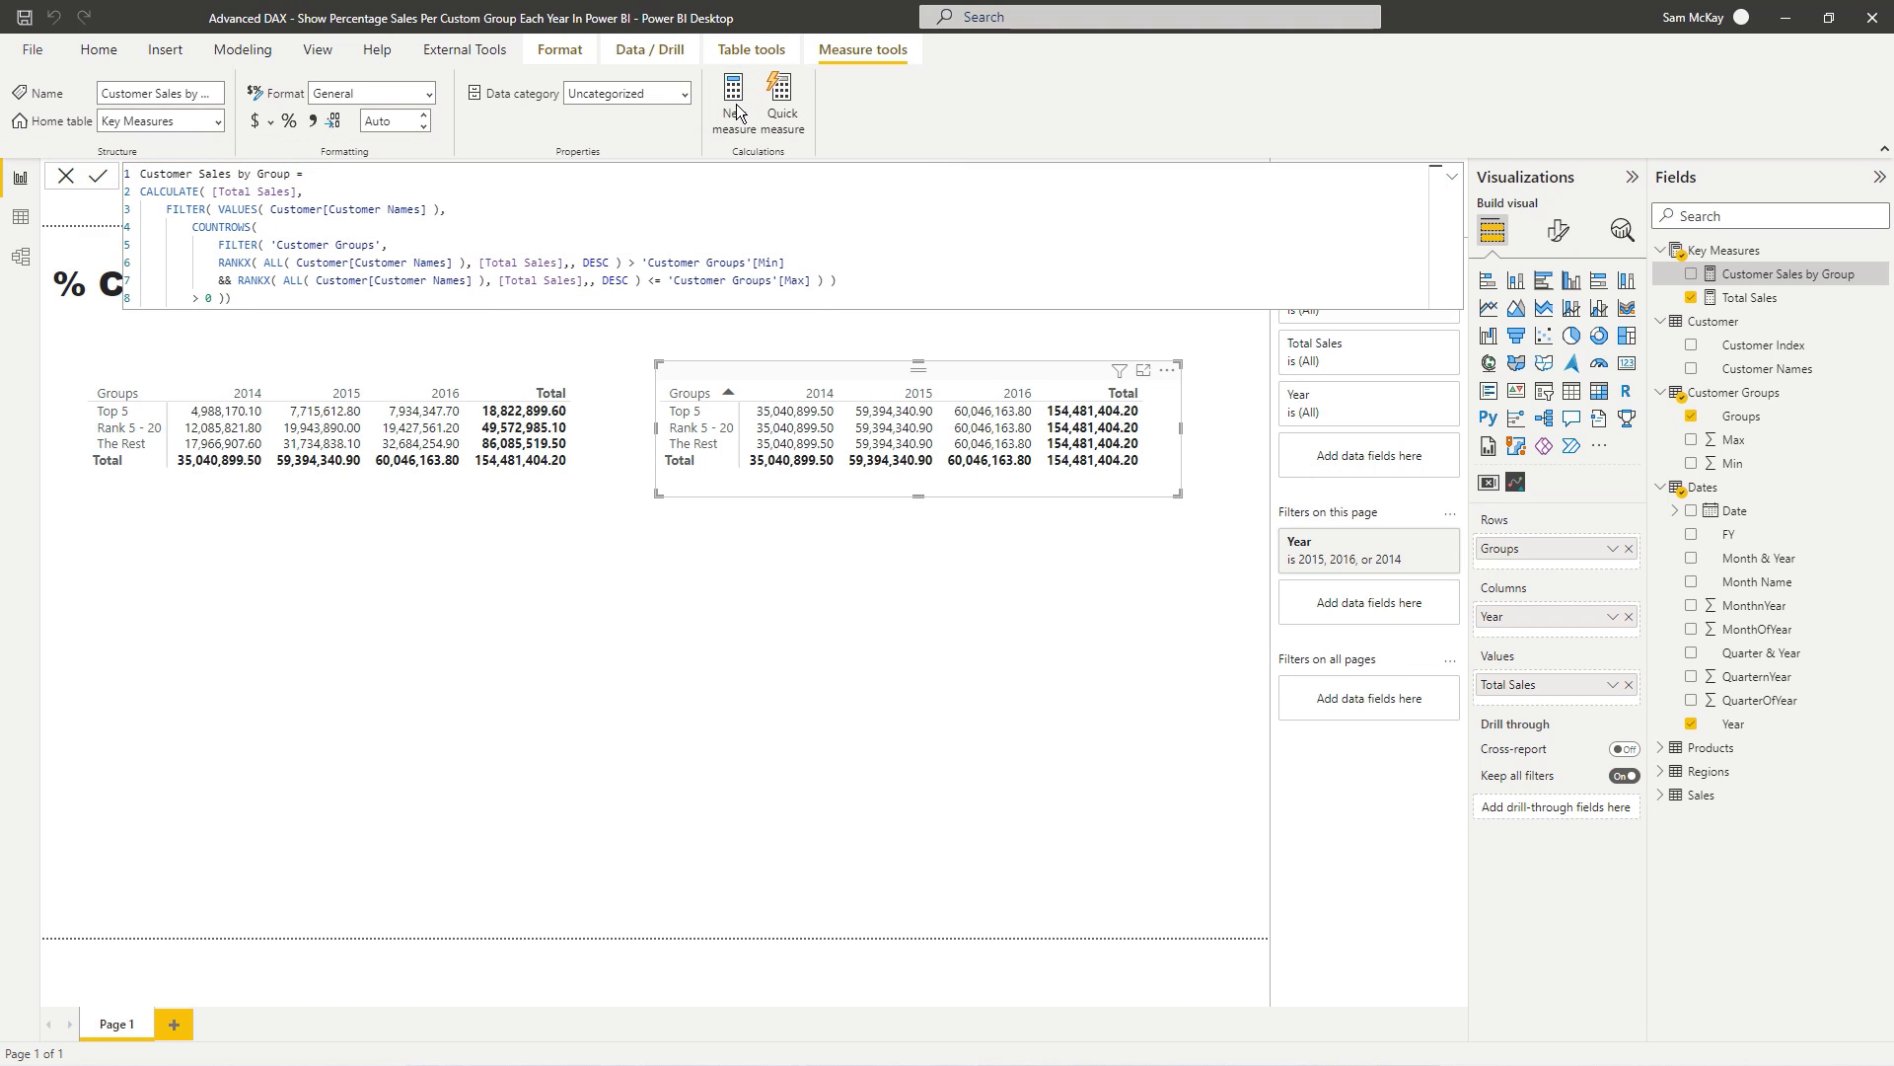
# Create % Customer Sales per Group = DIVIDE([Customer Sales by Group], [Total Sales], 0).
pyautogui.click(737, 111)
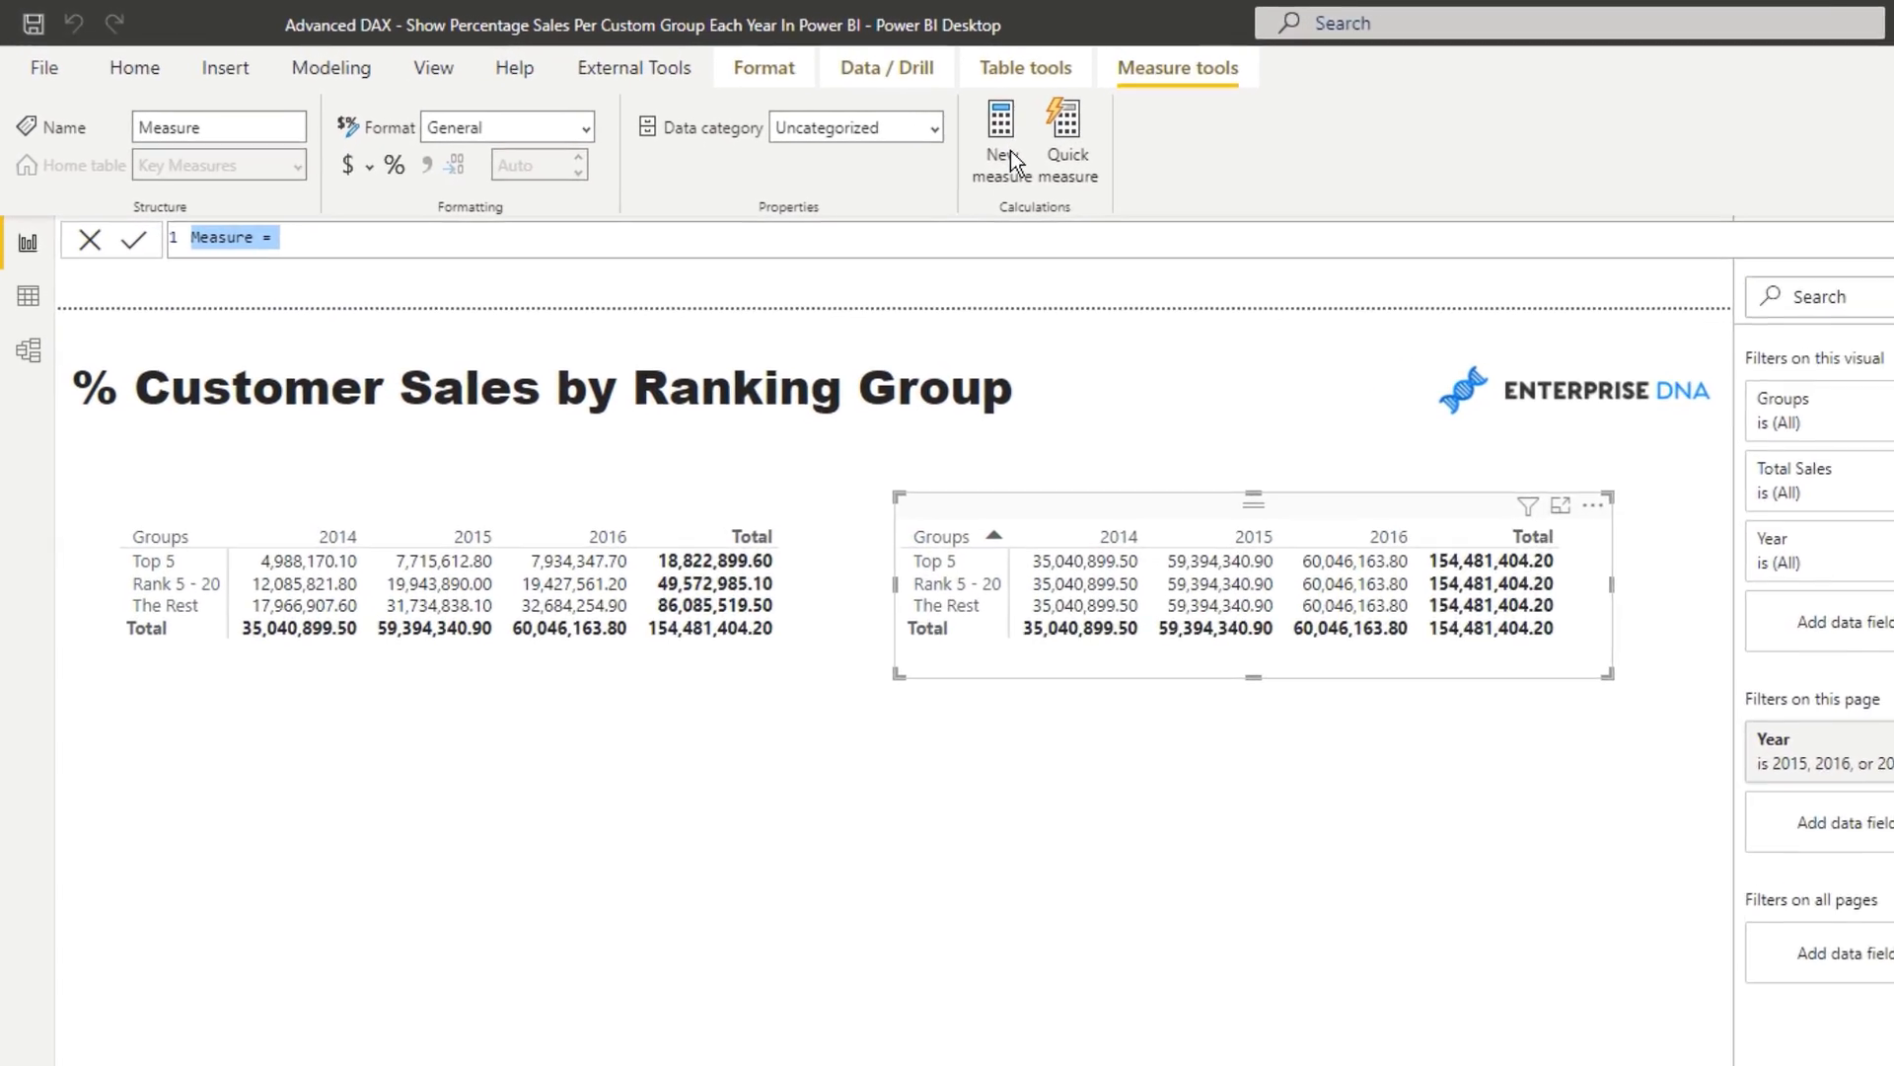
pyautogui.write('% ')
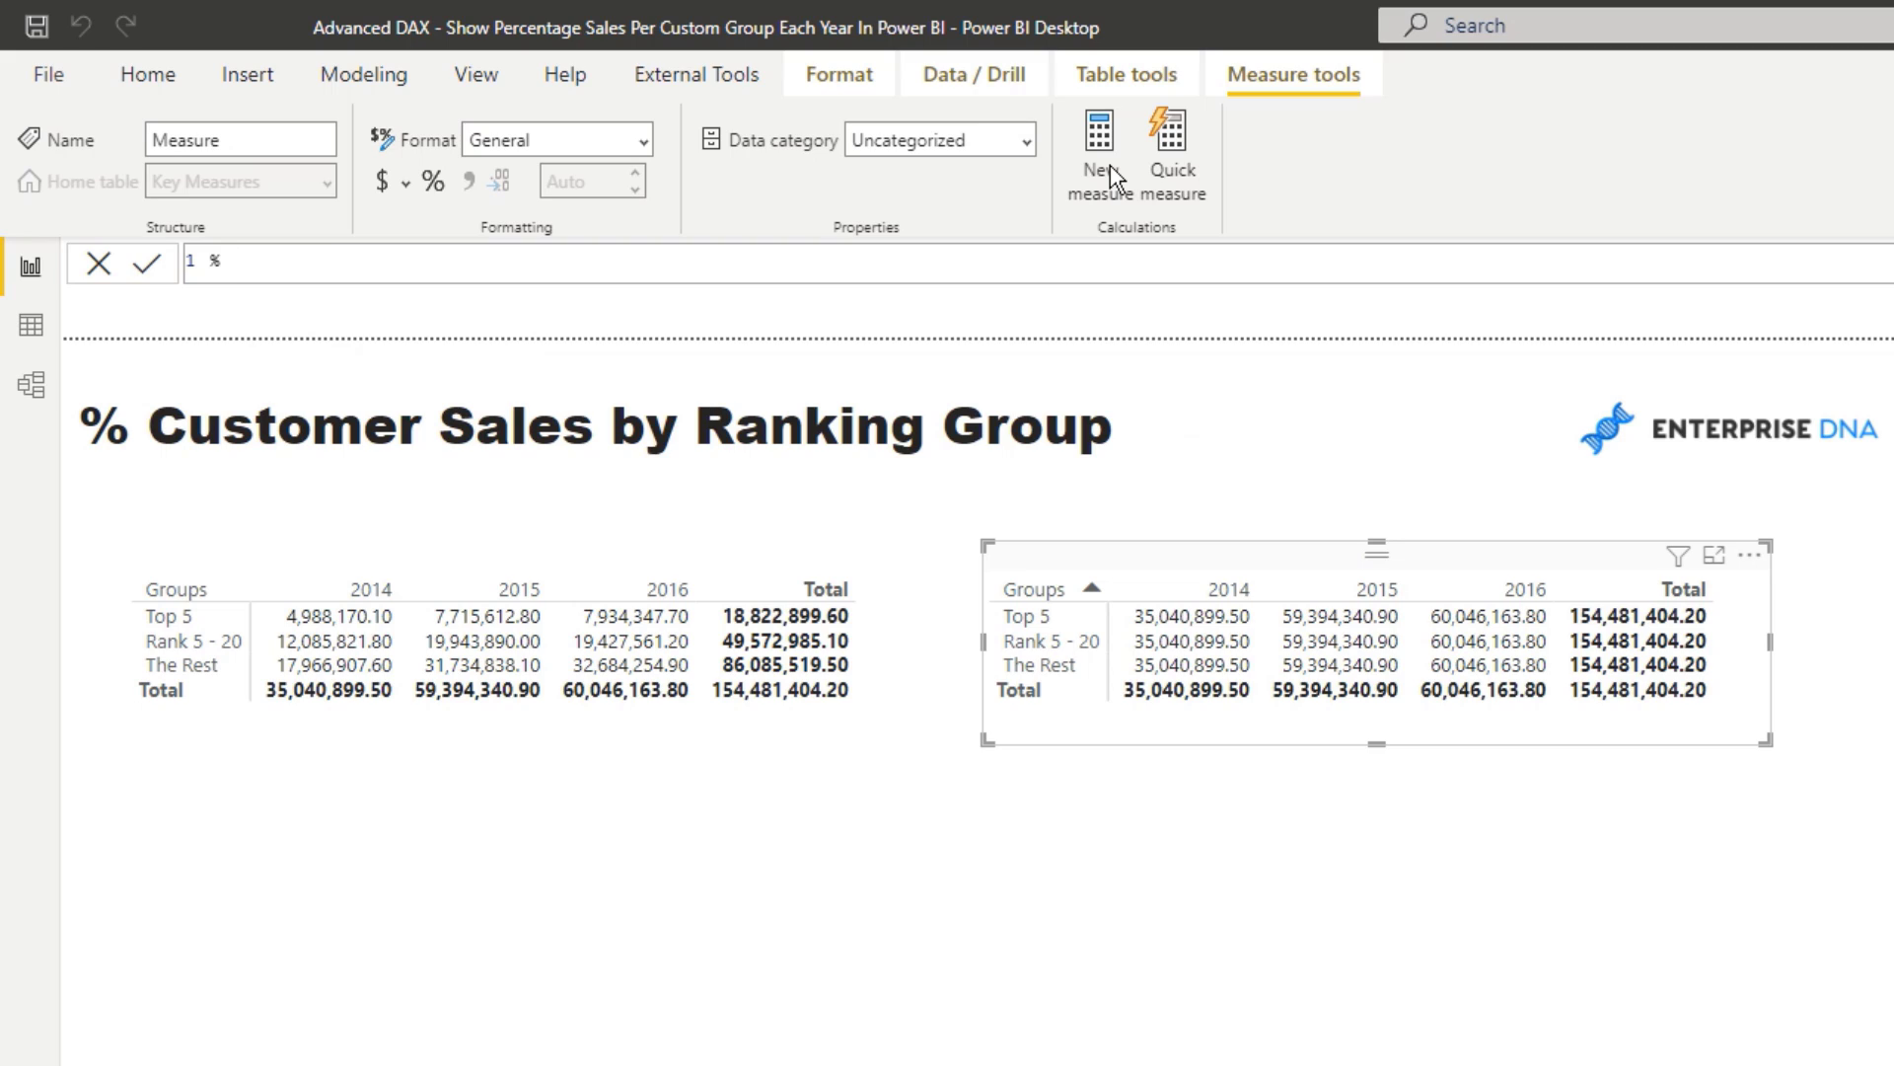
pyautogui.write('Customer Sales per grou')
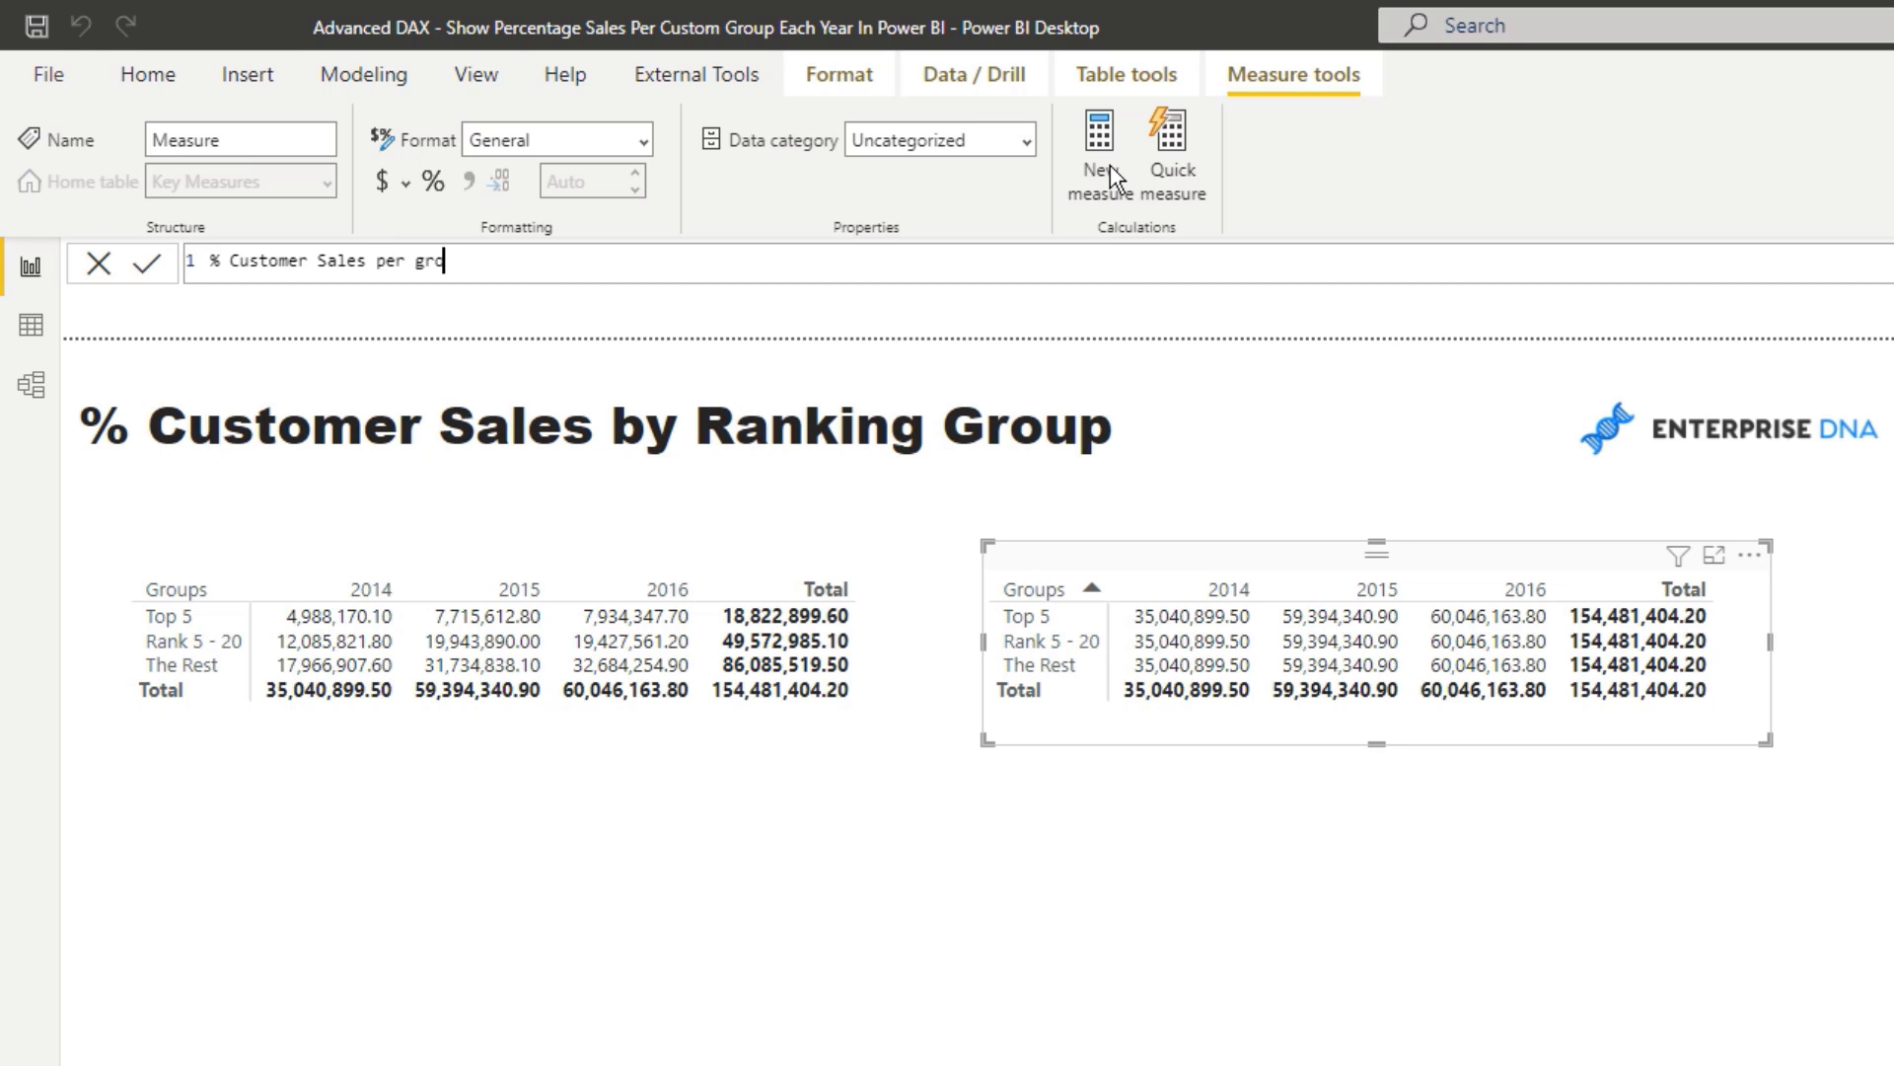
pyautogui.press('BackSpace')
pyautogui.press('BackSpace')
pyautogui.press('BackSpace')
pyautogui.press('BackSpace')
pyautogui.write('Group = DIVIDE(')
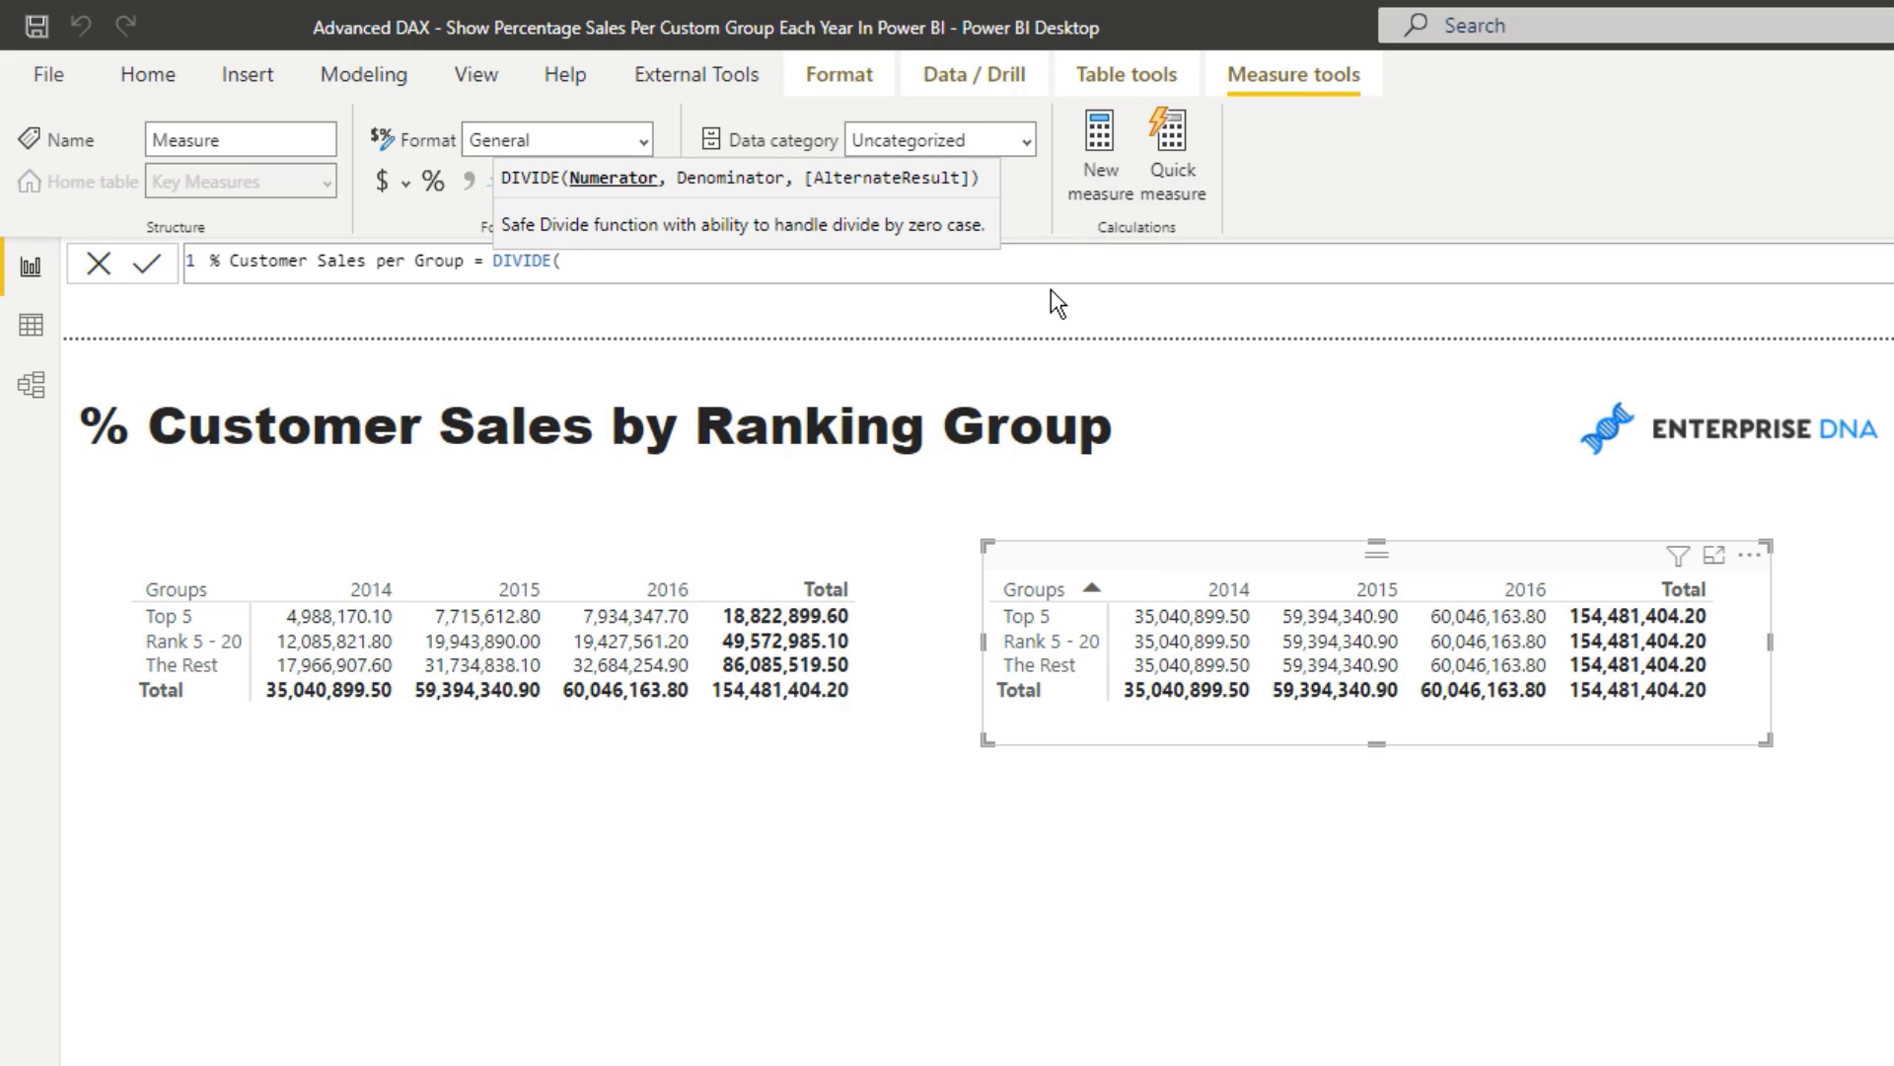
pyautogui.write(' Cus')
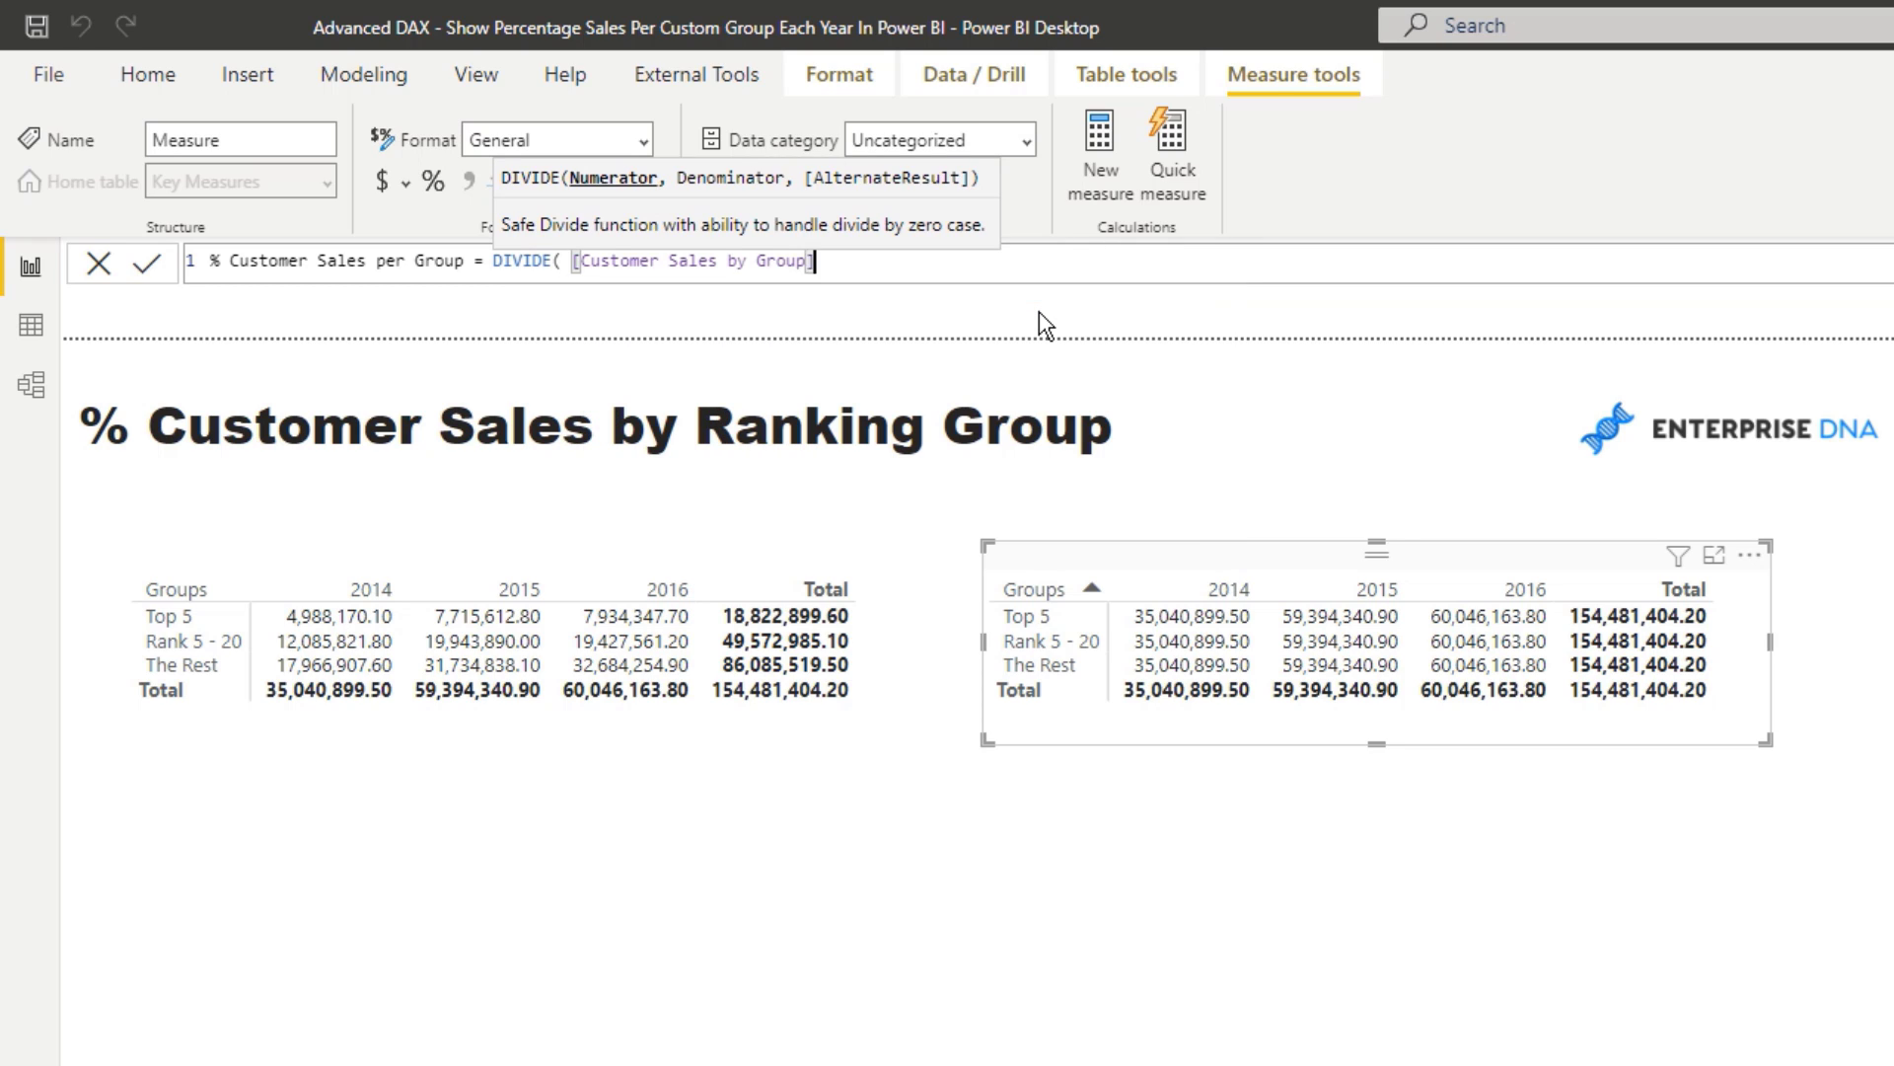
pyautogui.click(1039, 313)
pyautogui.write(',')
pyautogui.write(' [Tot')
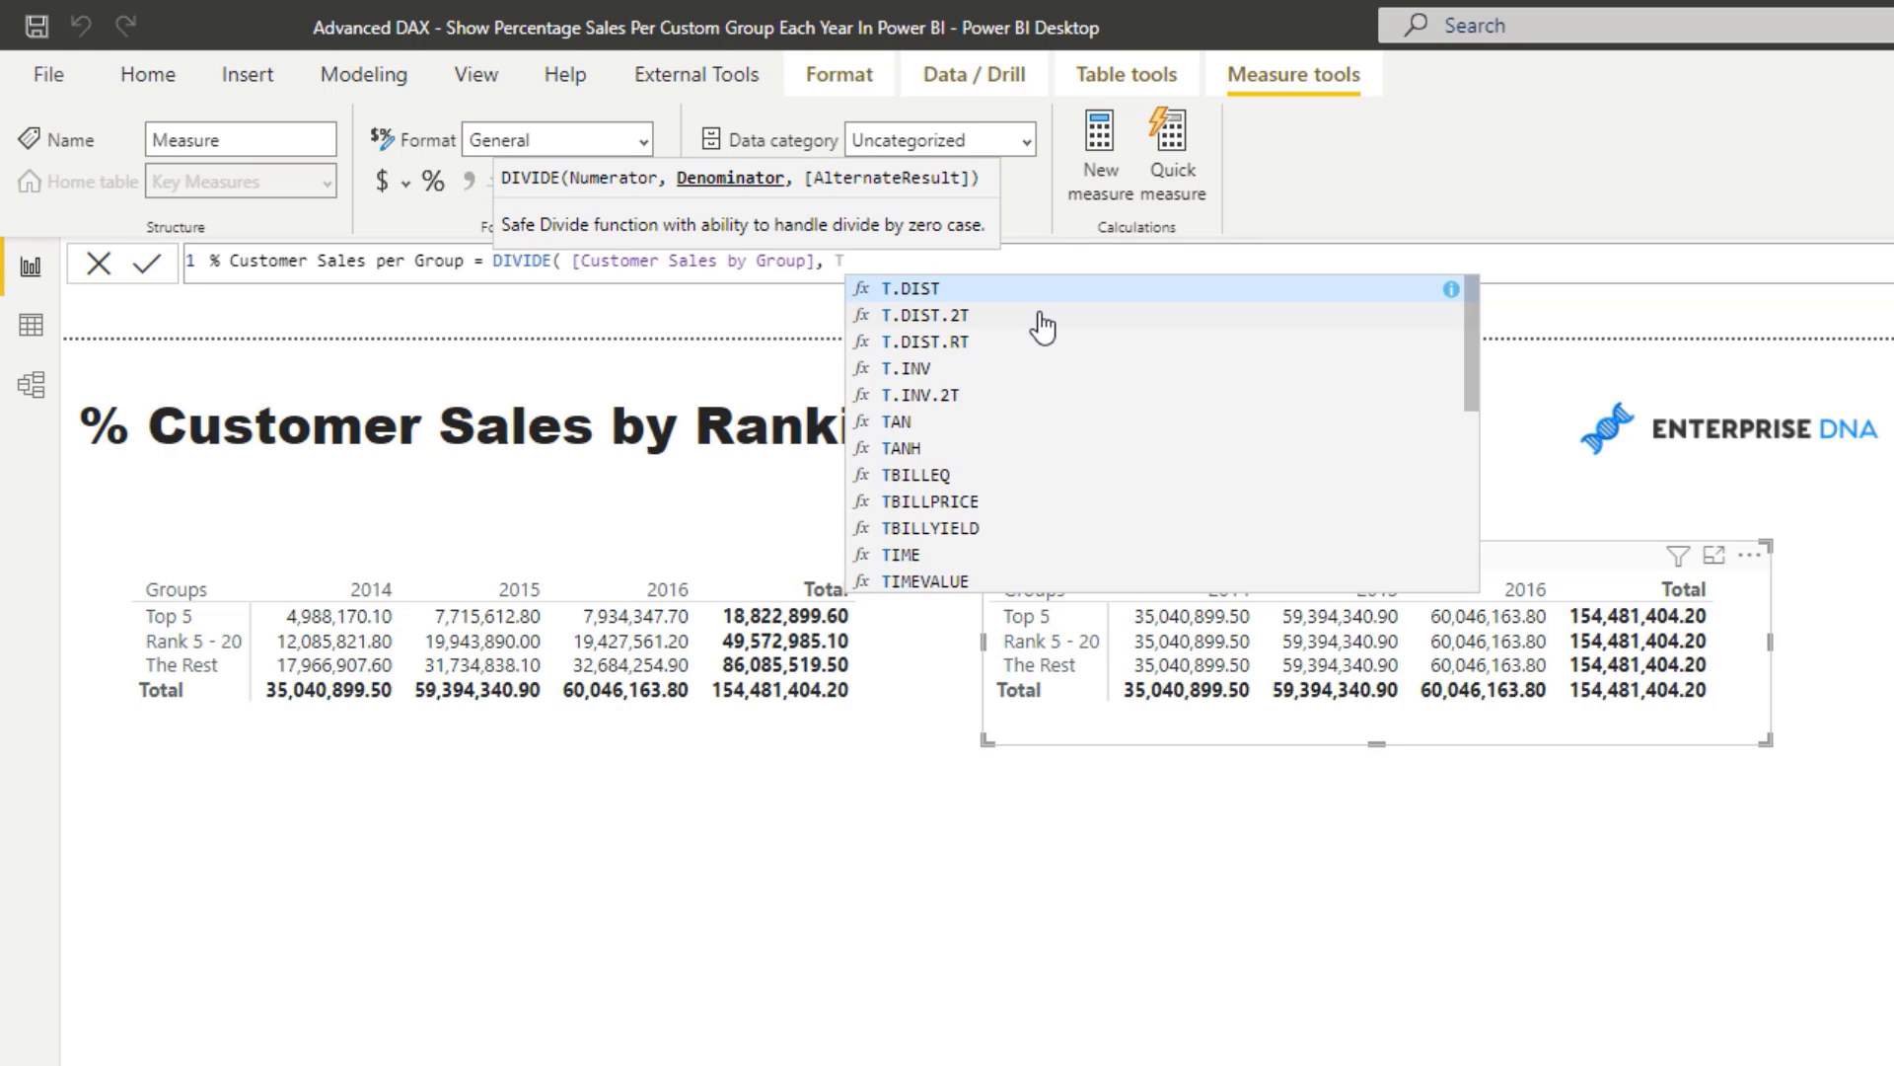
pyautogui.click(1017, 389)
pyautogui.write(', 0 )')
pyautogui.press('Return')
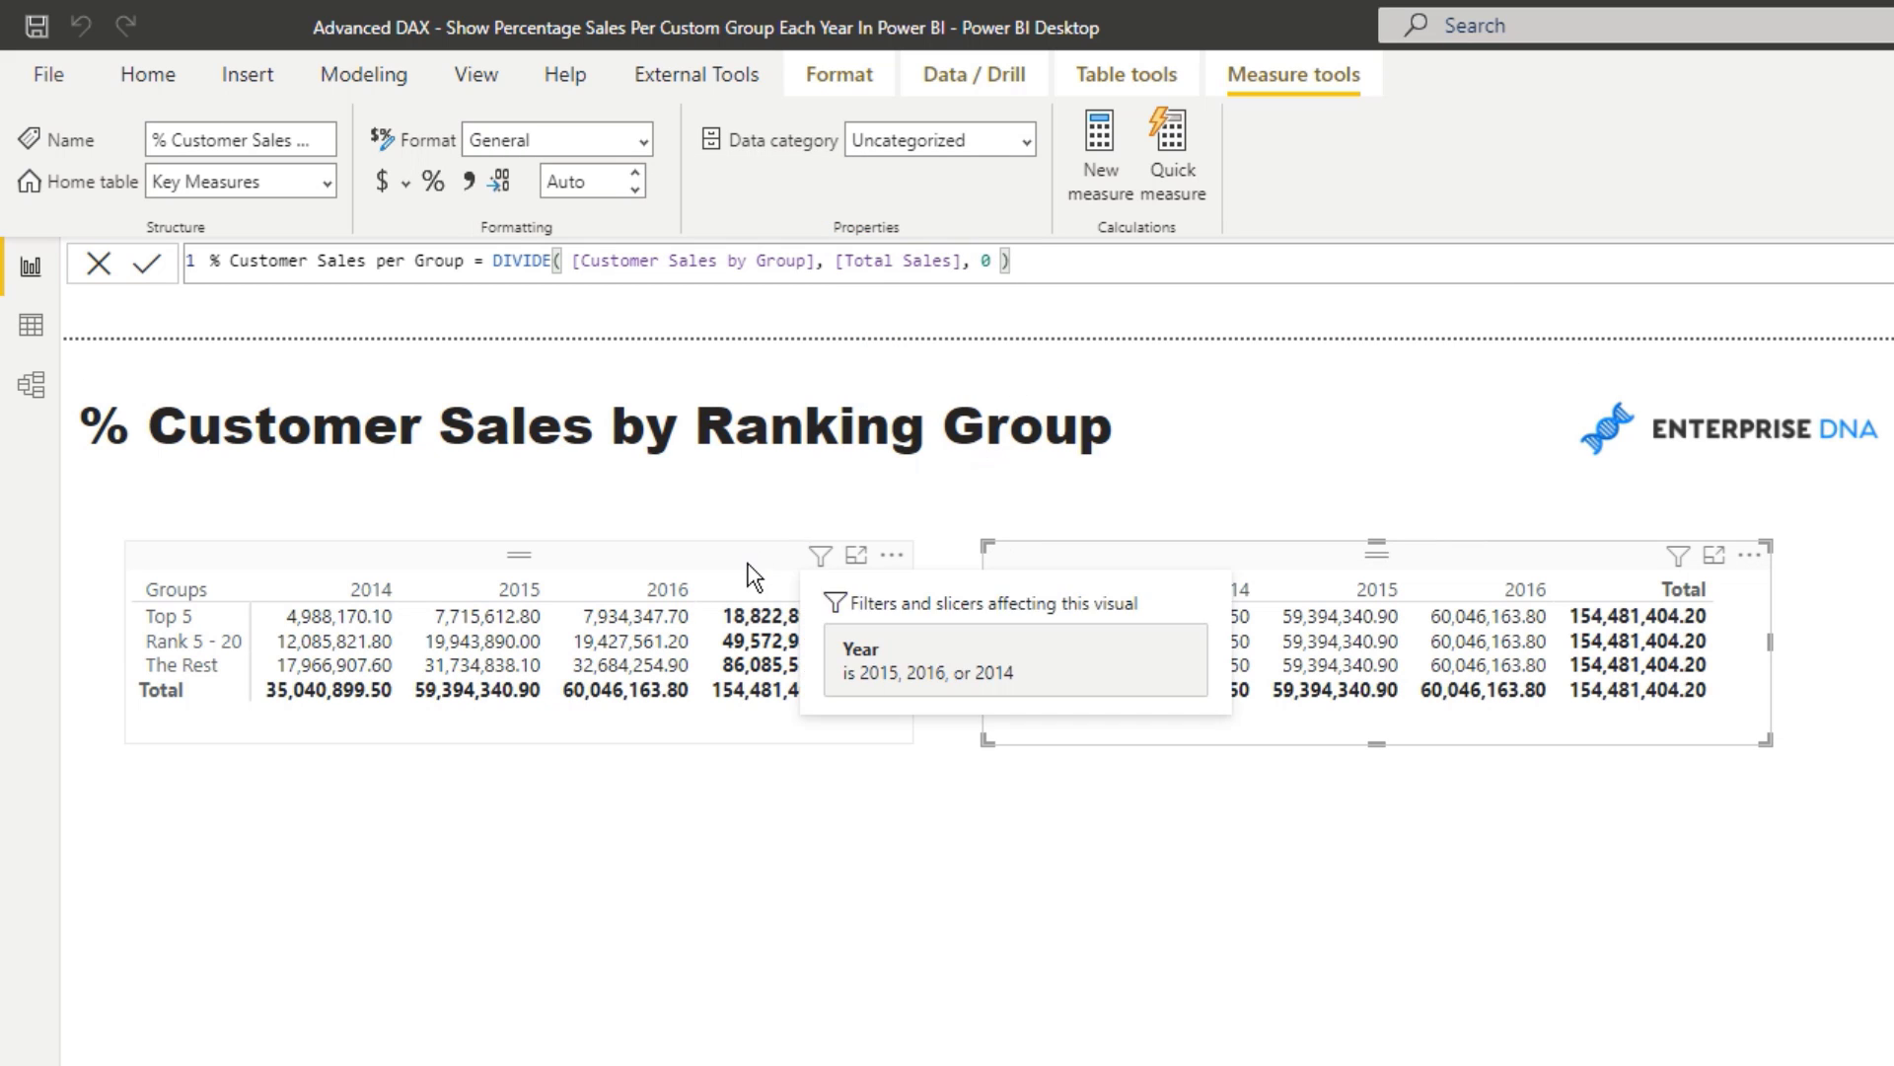
# Copy the left sales table and paste the duplicate below the original.
pyautogui.click(749, 574)
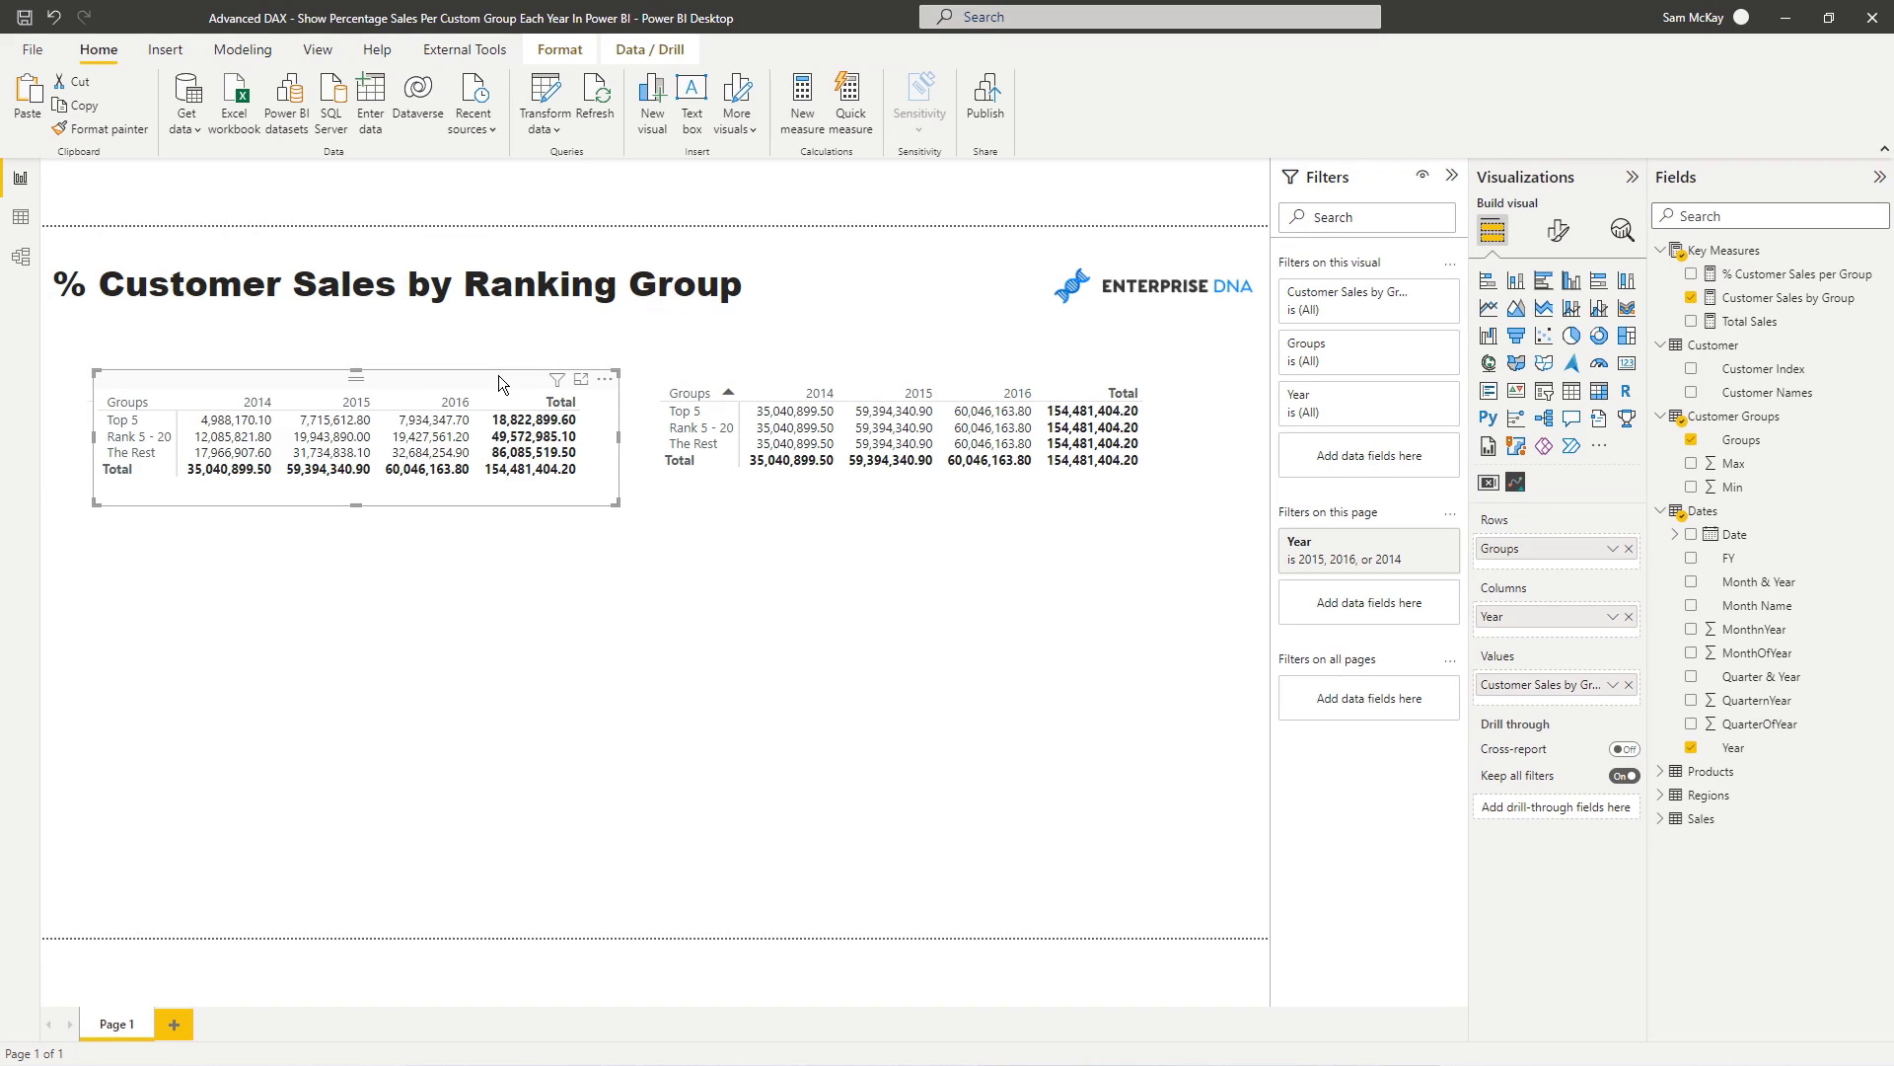
pyautogui.hotkey('ctrl', 'c')
pyautogui.hotkey('ctrl', 'v')
pyautogui.moveTo(486, 505); pyautogui.dragTo(487, 550)
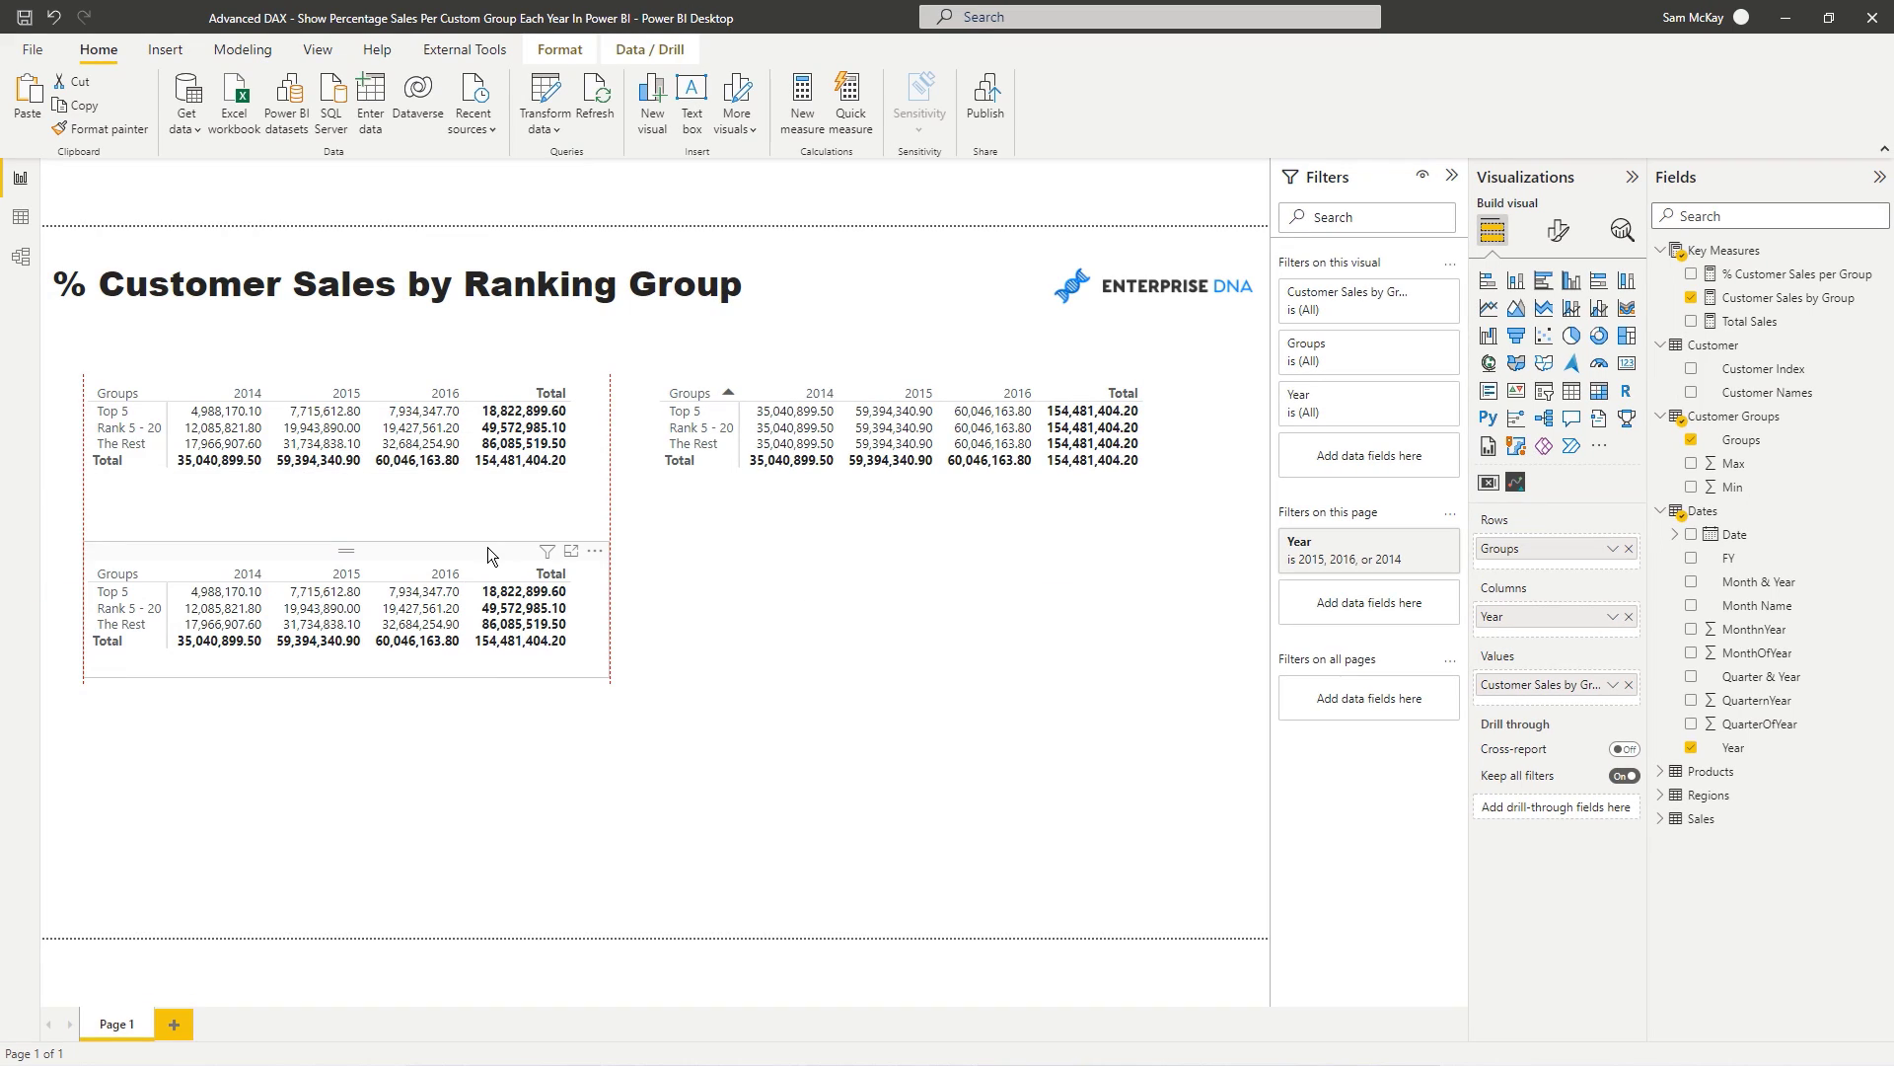
# Format % Customer Sales per Group as a percentage with 1 decimal place.
pyautogui.click(1769, 284)
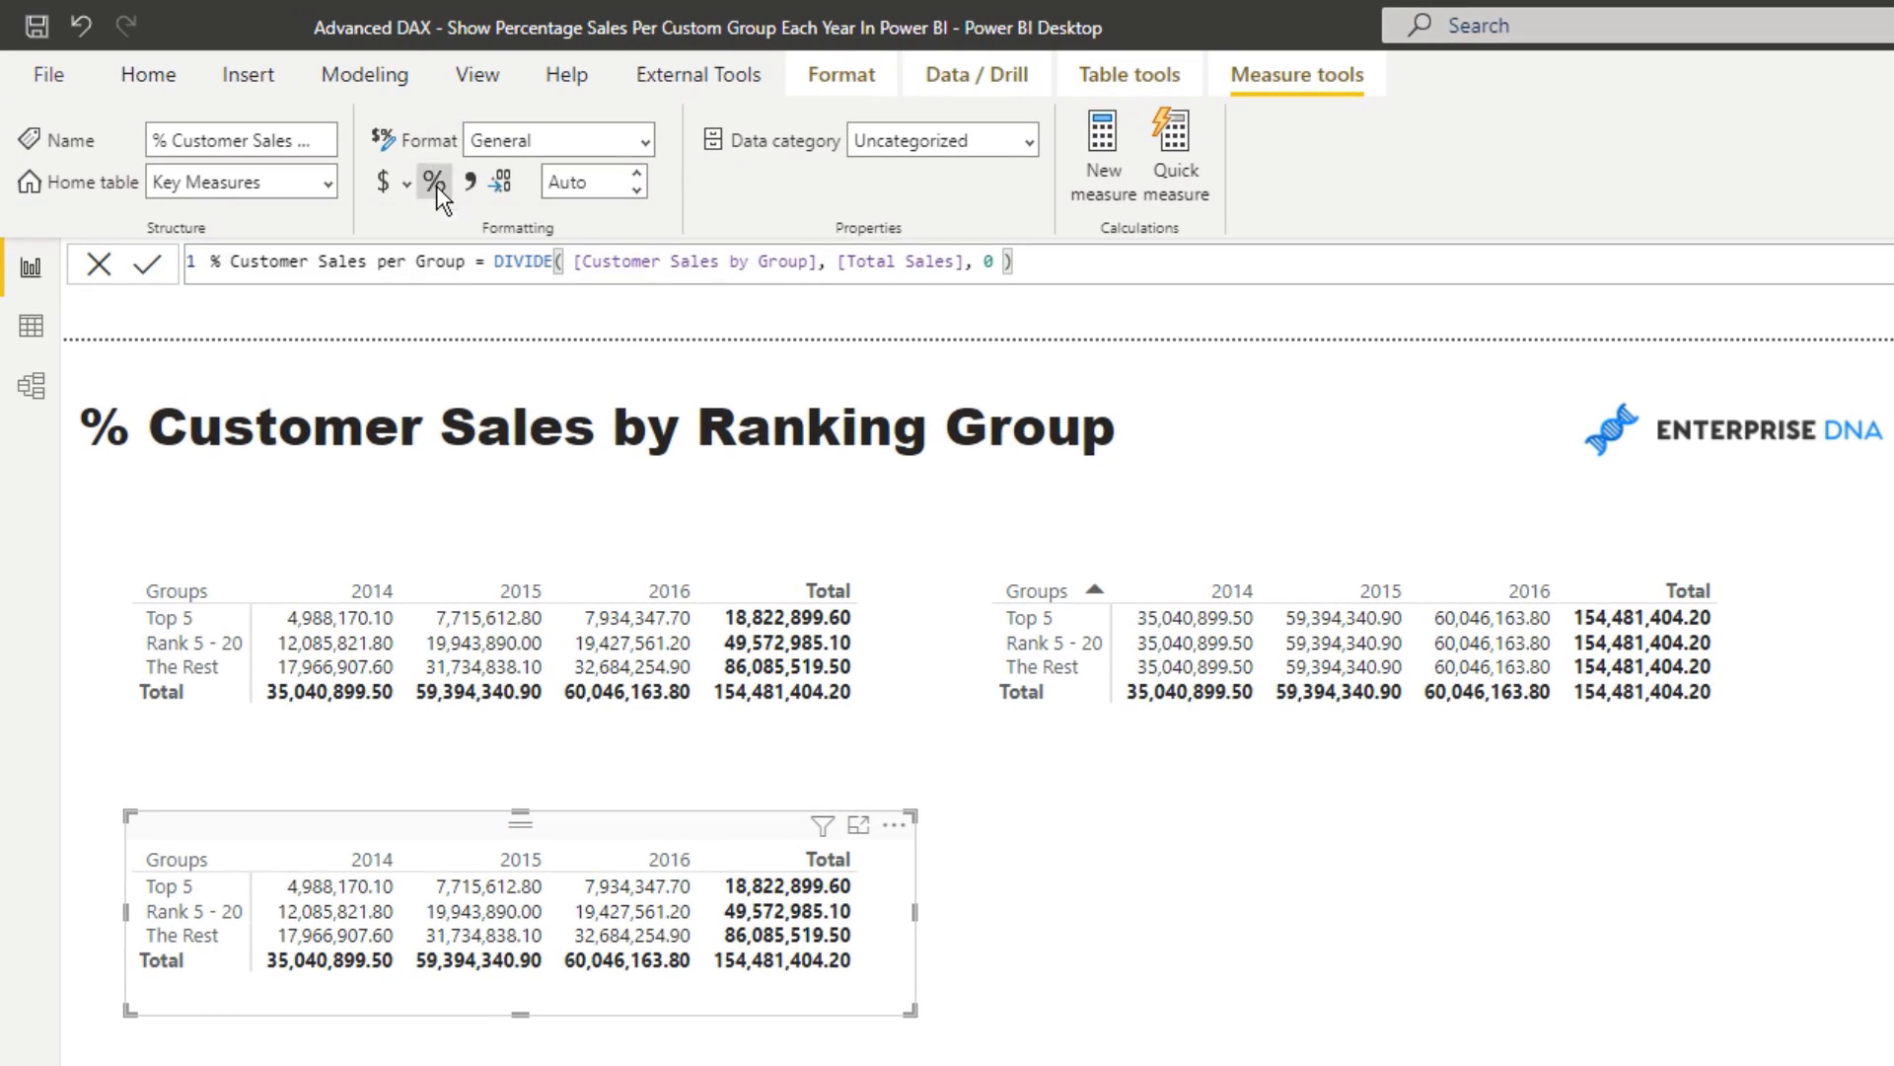
pyautogui.click(434, 182)
pyautogui.click(558, 183)
pyautogui.write('2')
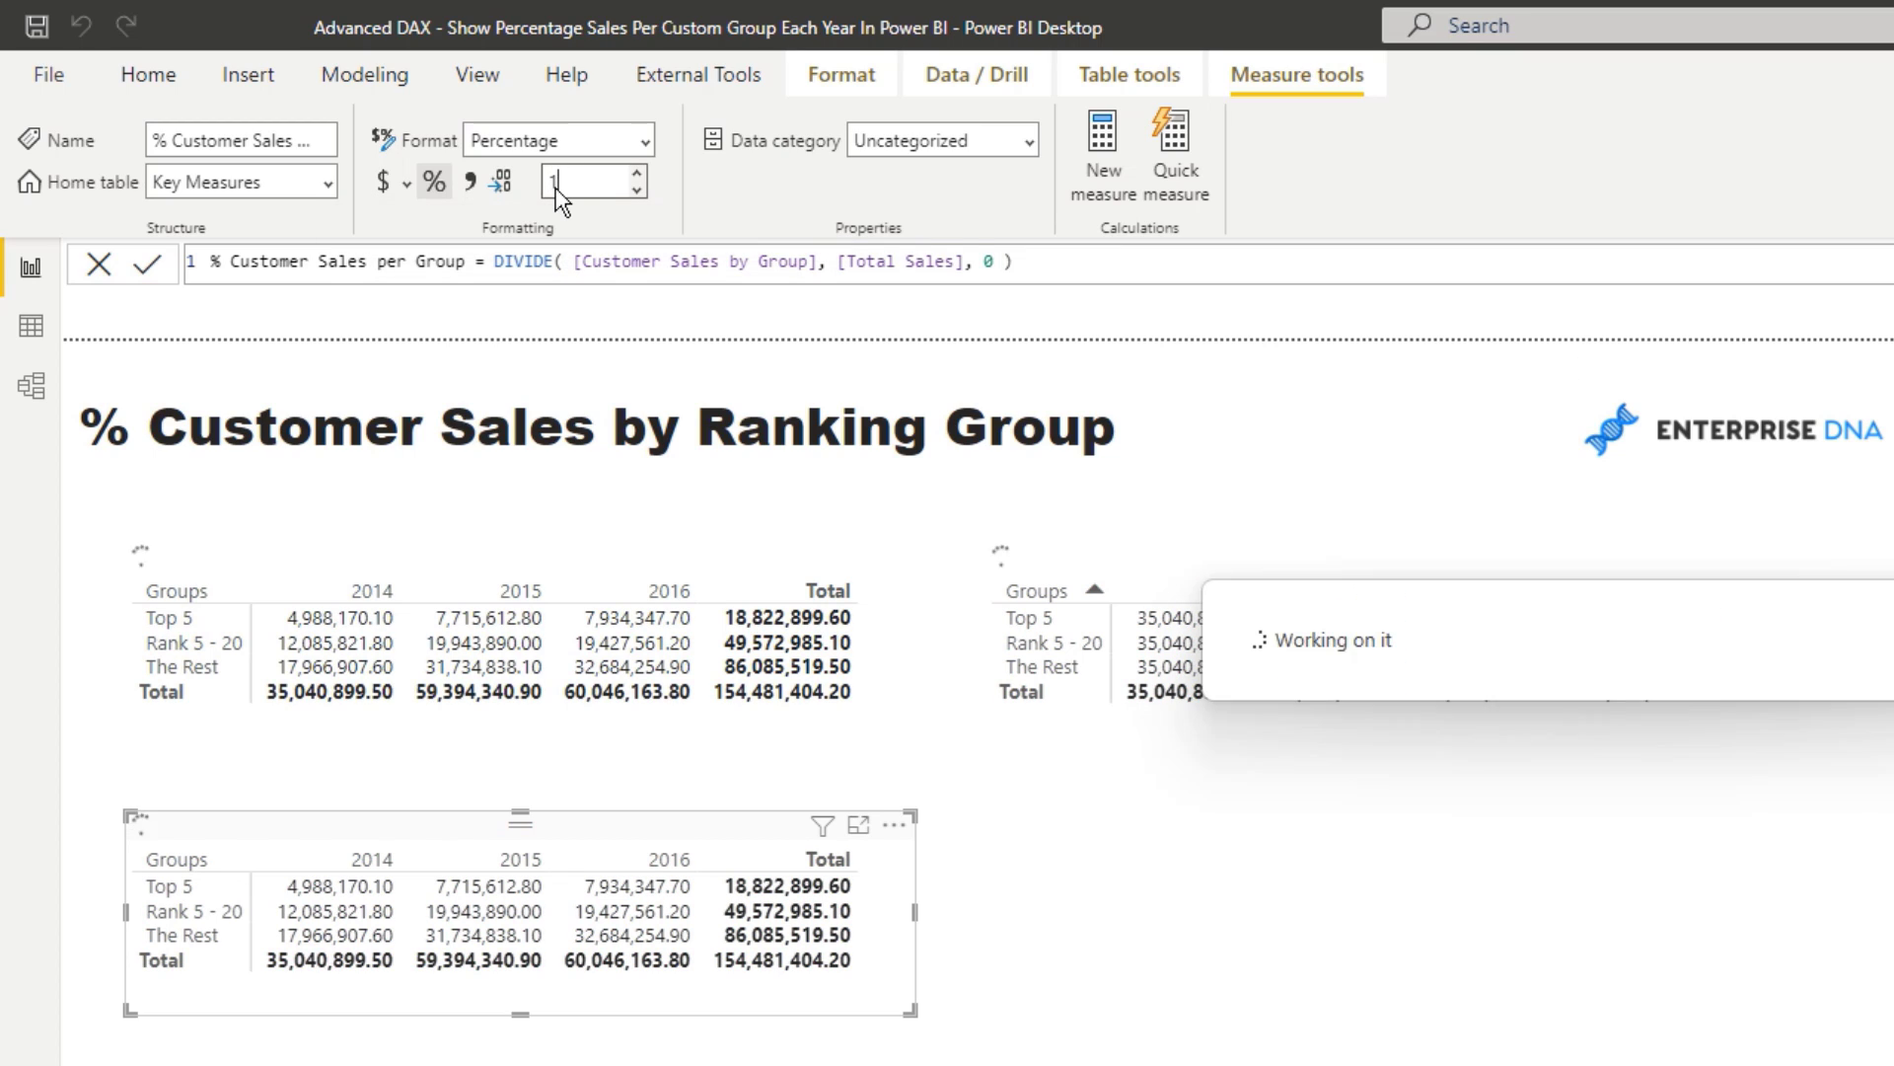
pyautogui.press('BackSpace')
pyautogui.write('1')
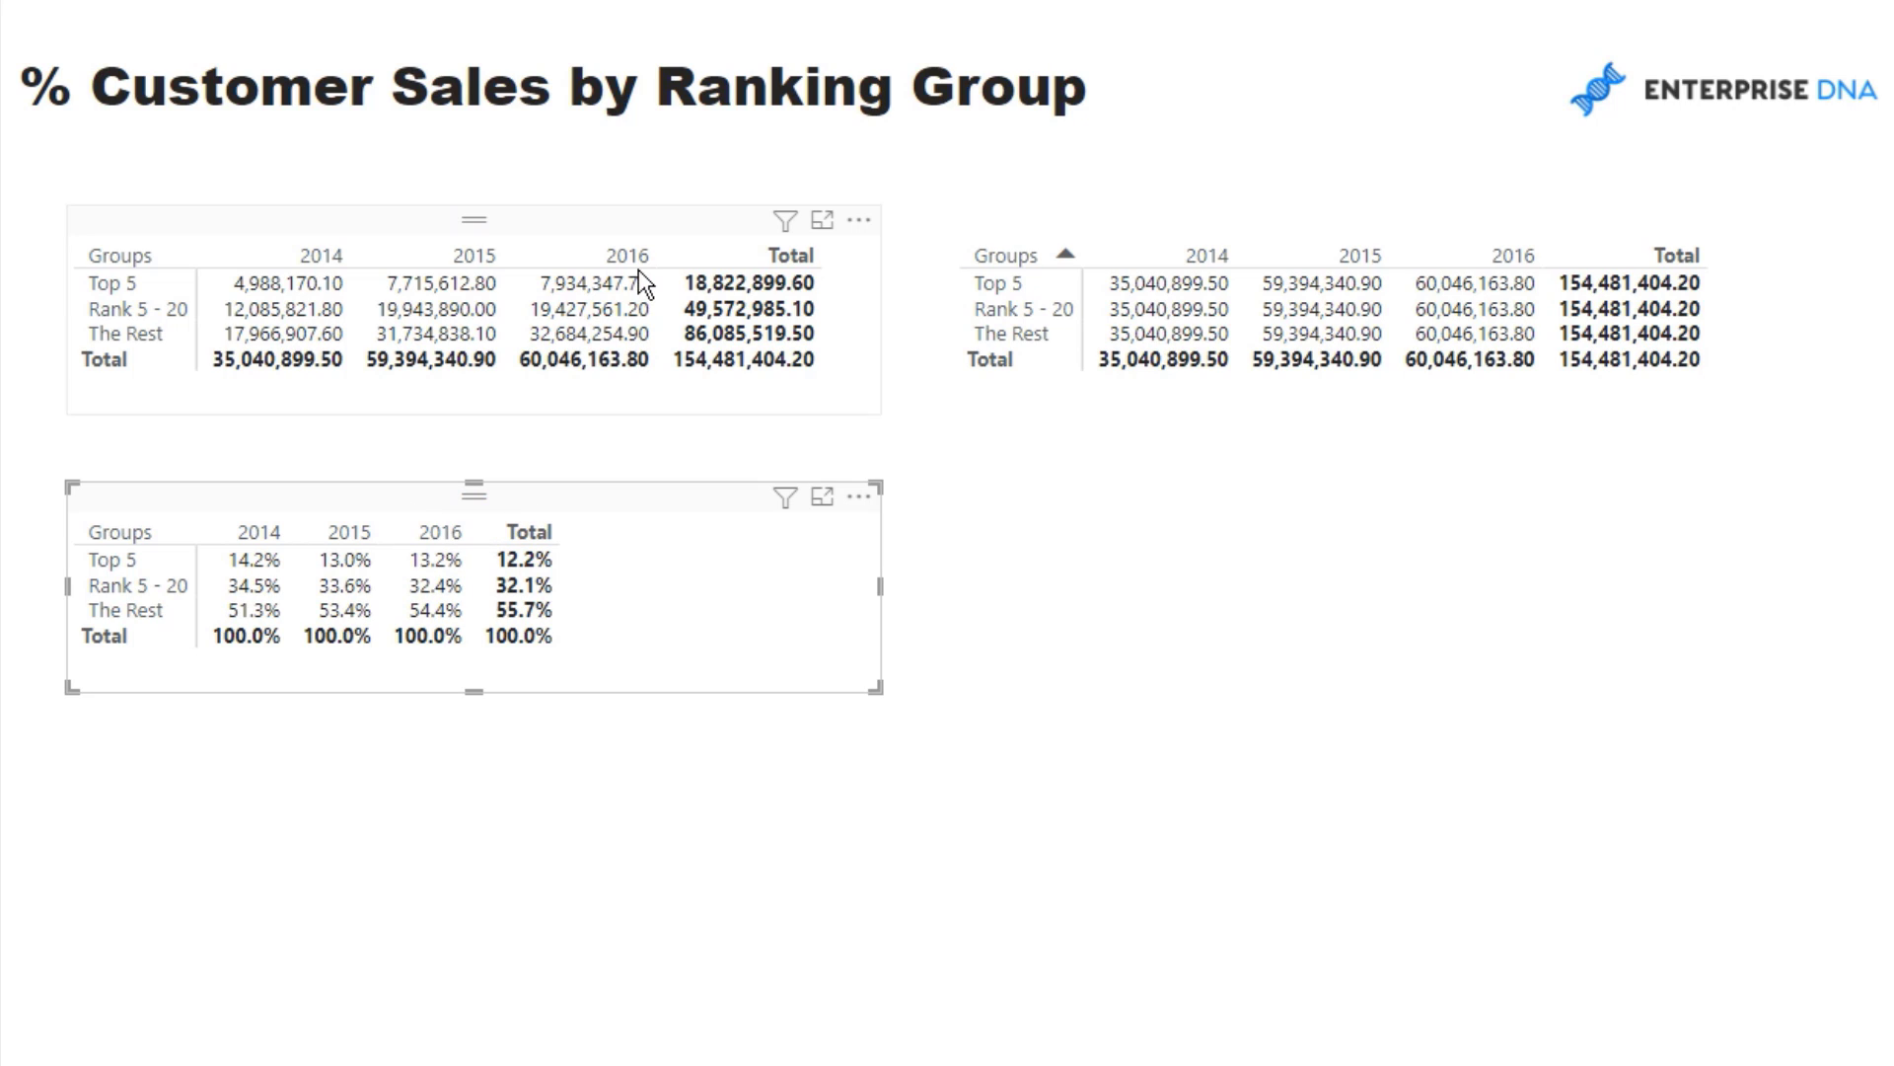
# Copy the percentage table and place the duplicate to its right.
pyautogui.click(533, 242)
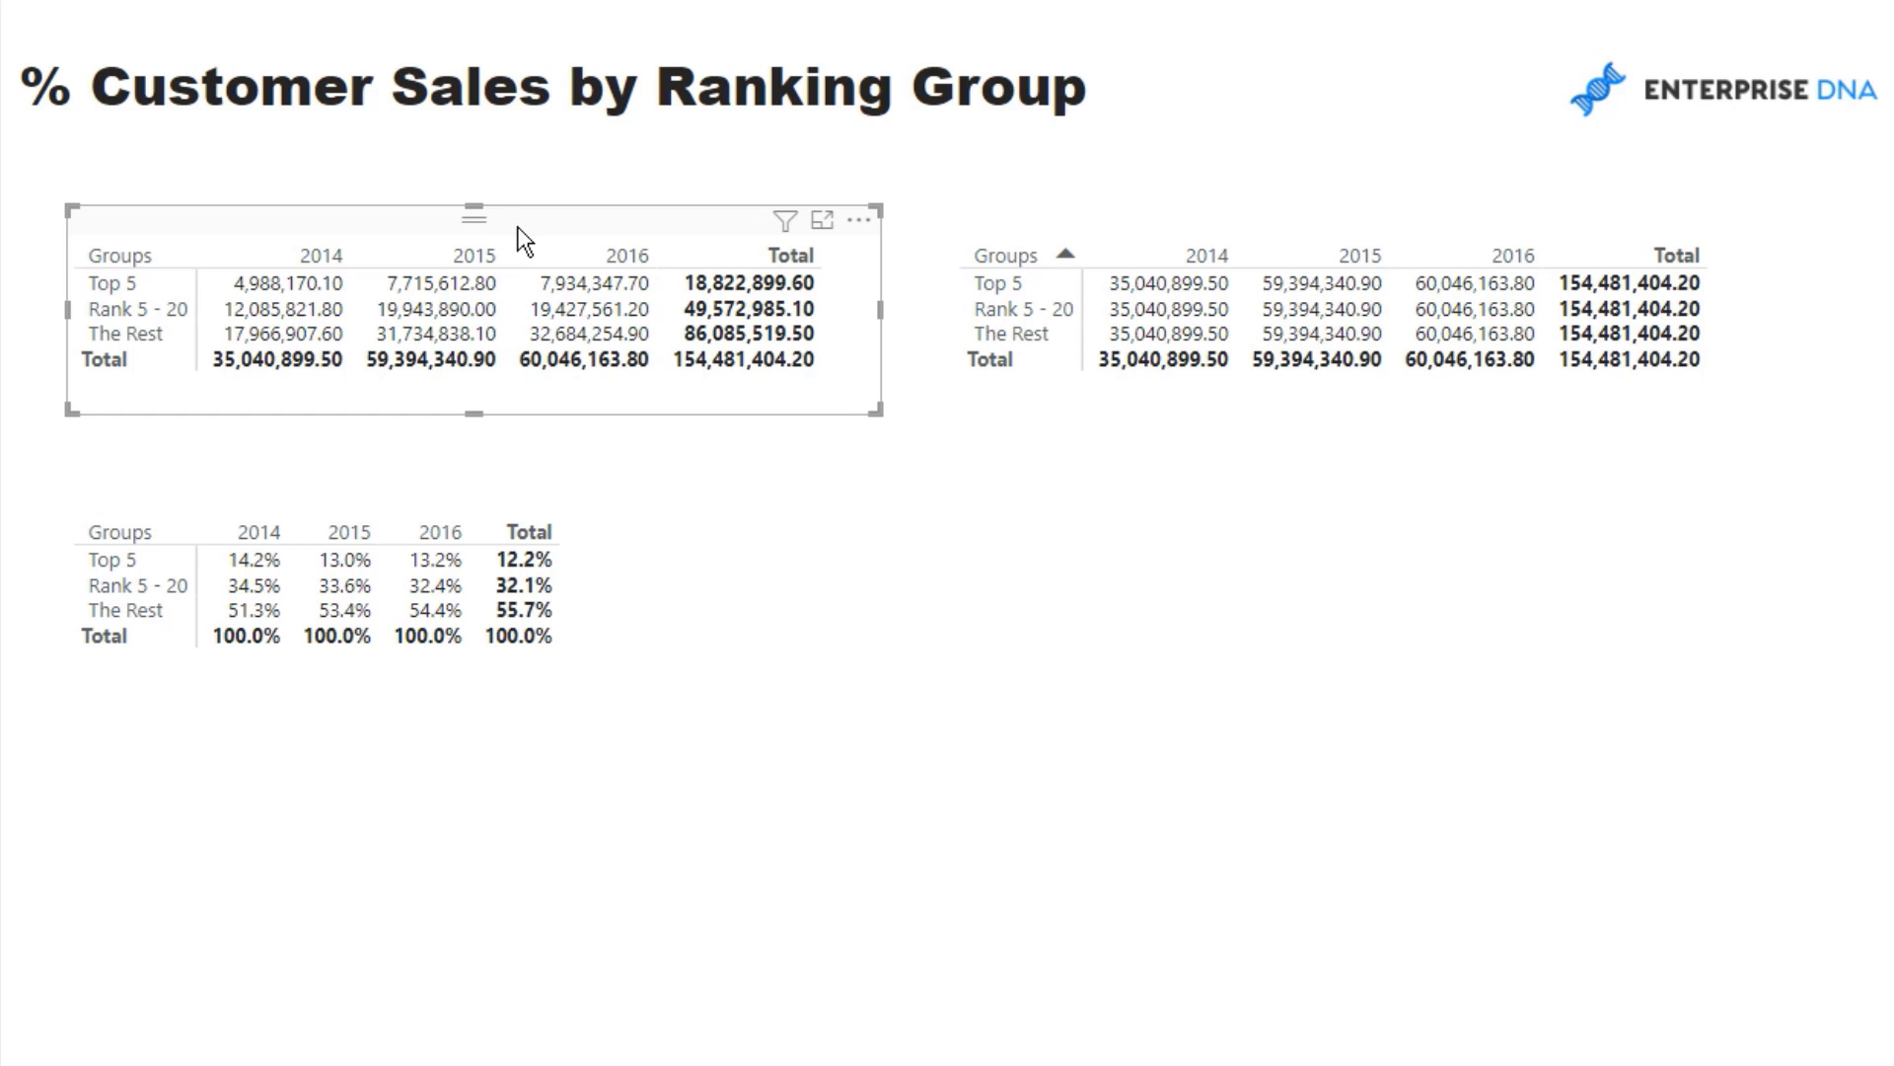
pyautogui.click(531, 503)
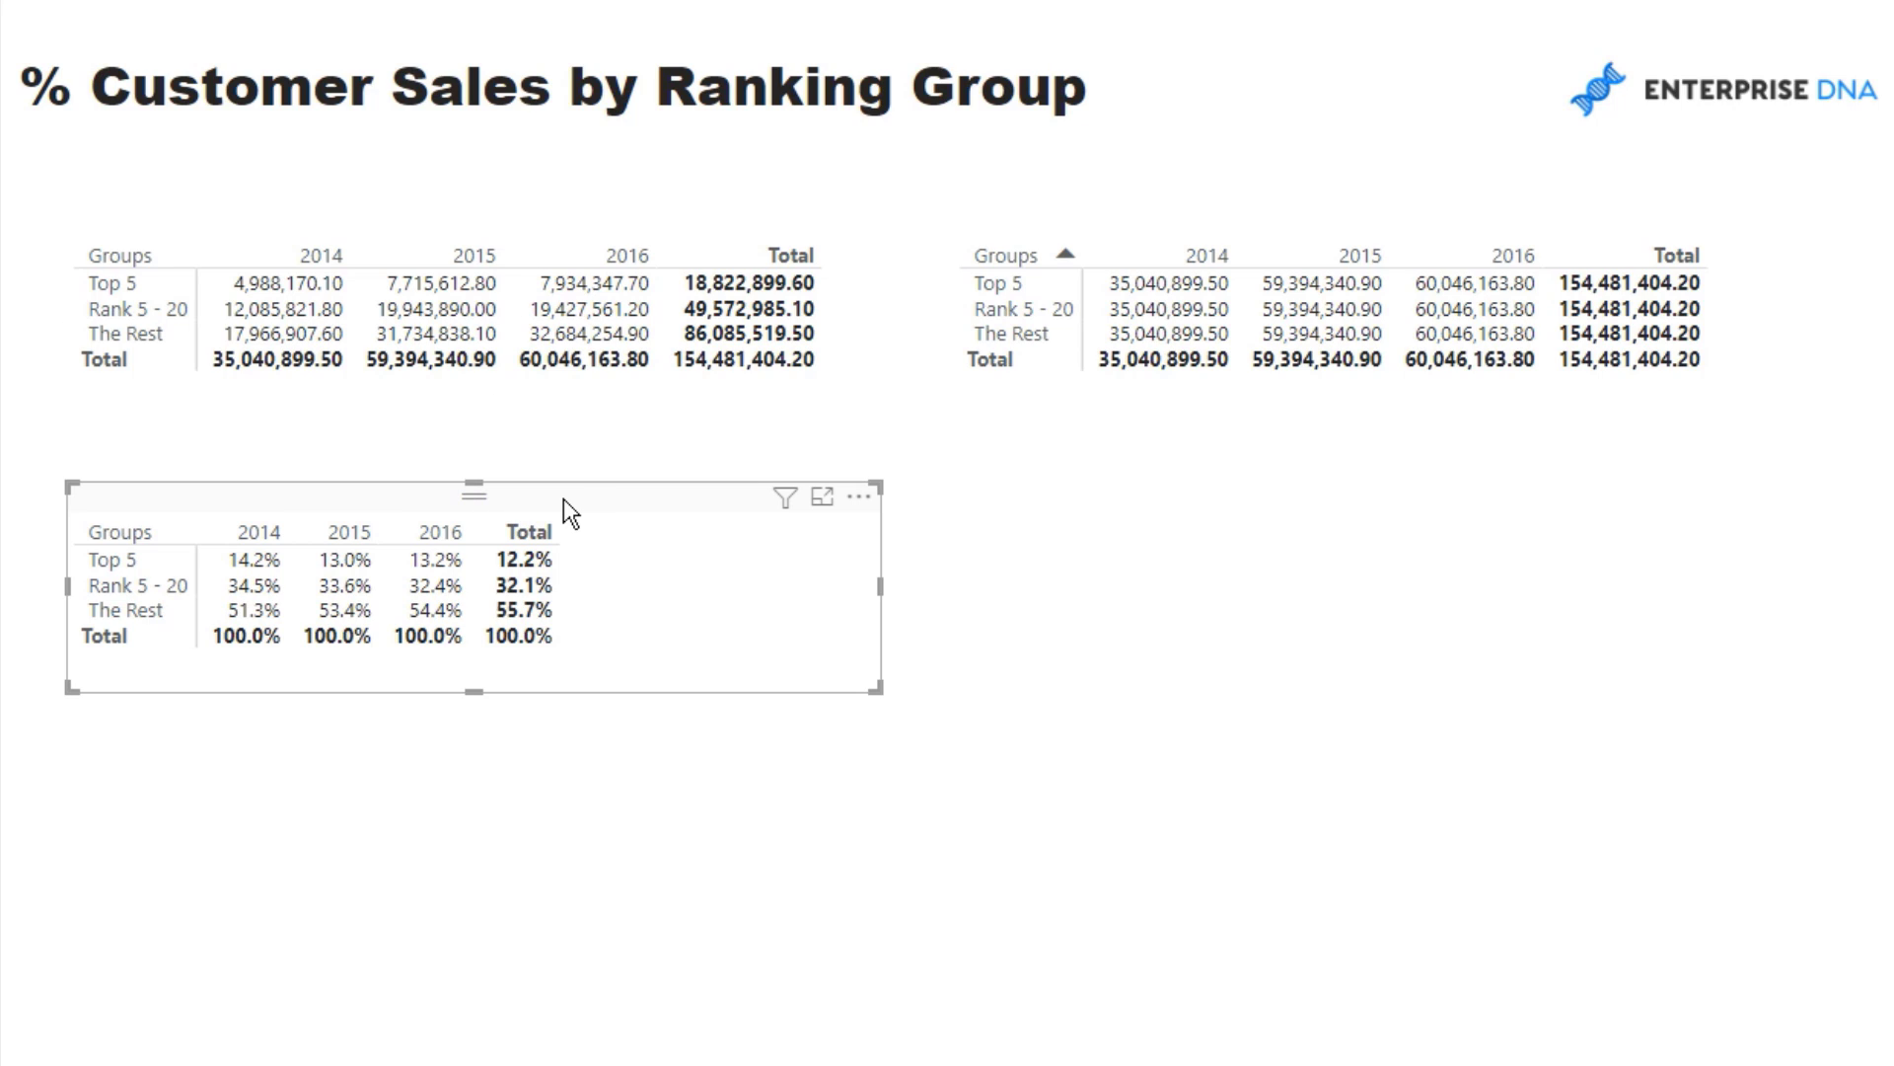
pyautogui.hotkey('ctrl', 'c')
pyautogui.hotkey('ctrl', 'v')
pyautogui.moveTo(565, 499); pyautogui.dragTo(1437, 486)
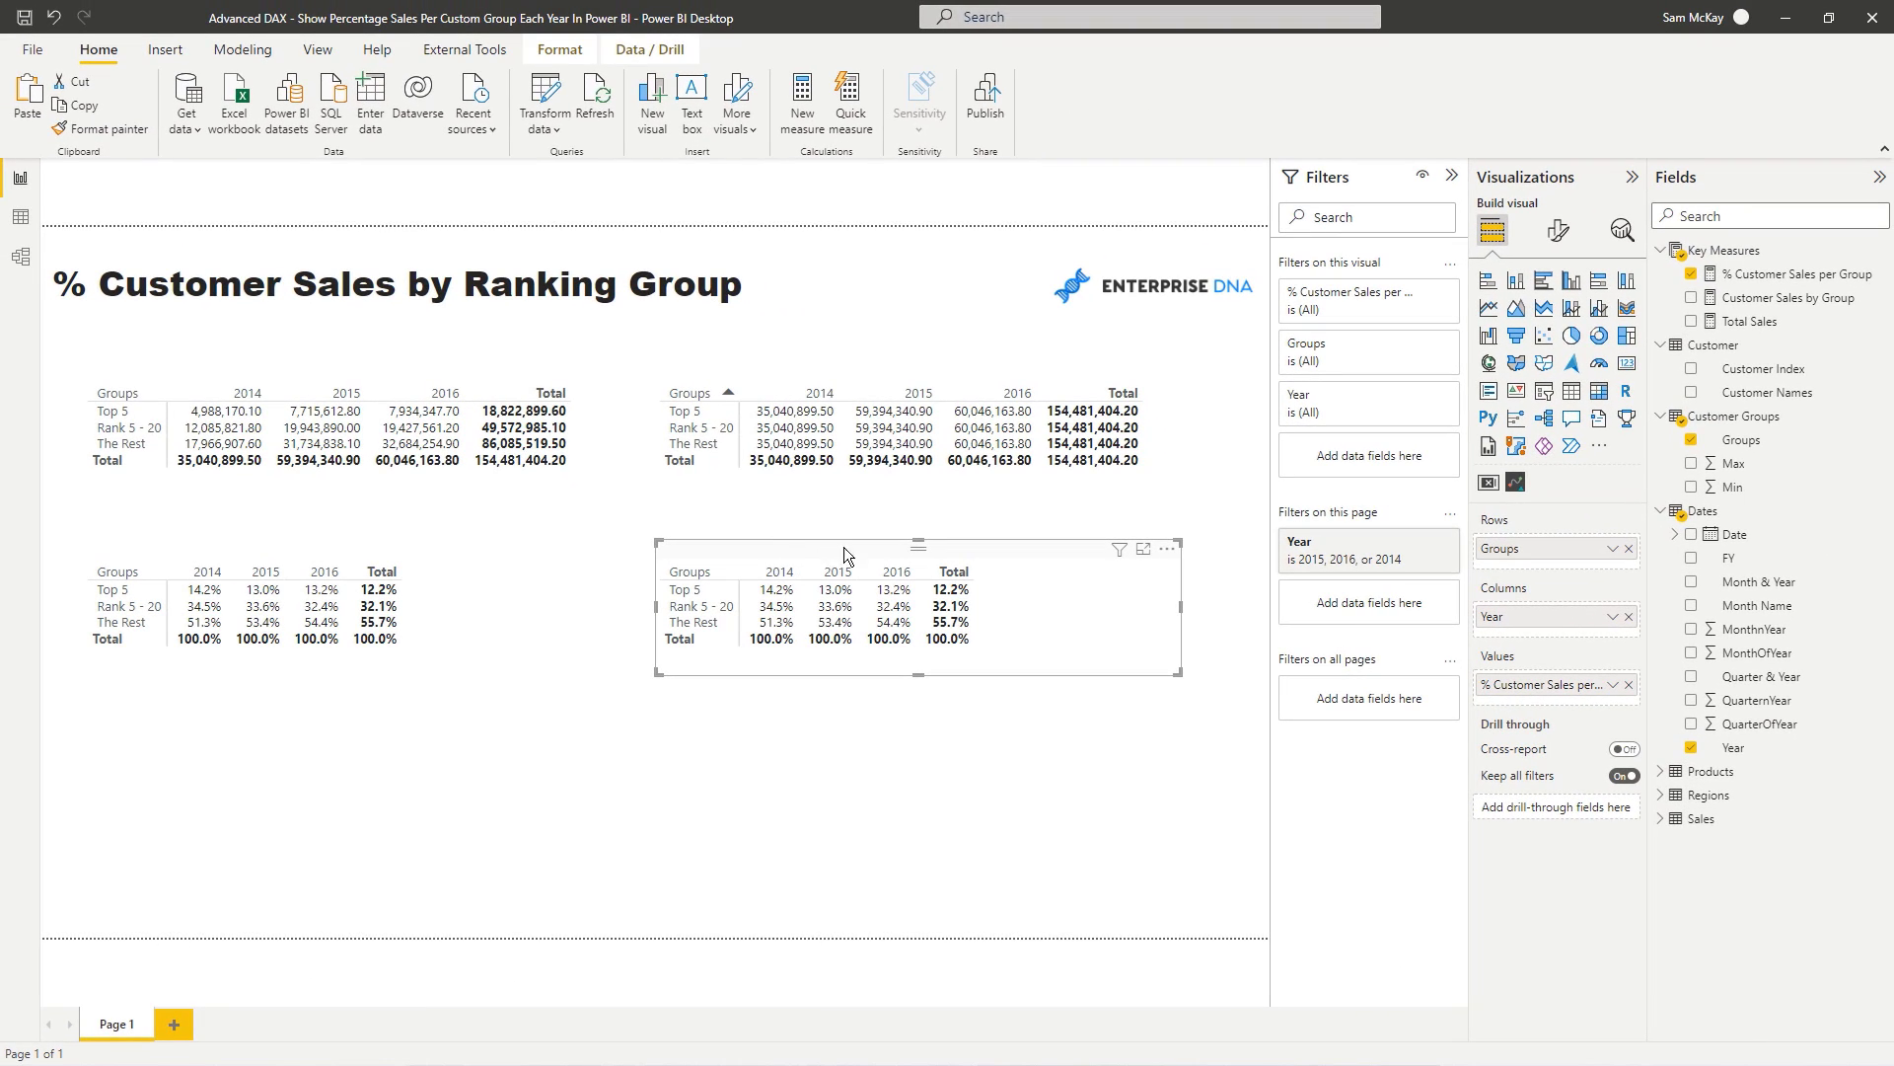
# Turn the copied percentage table into a taller line chart, after trying area and bar charts.
pyautogui.click(1488, 308)
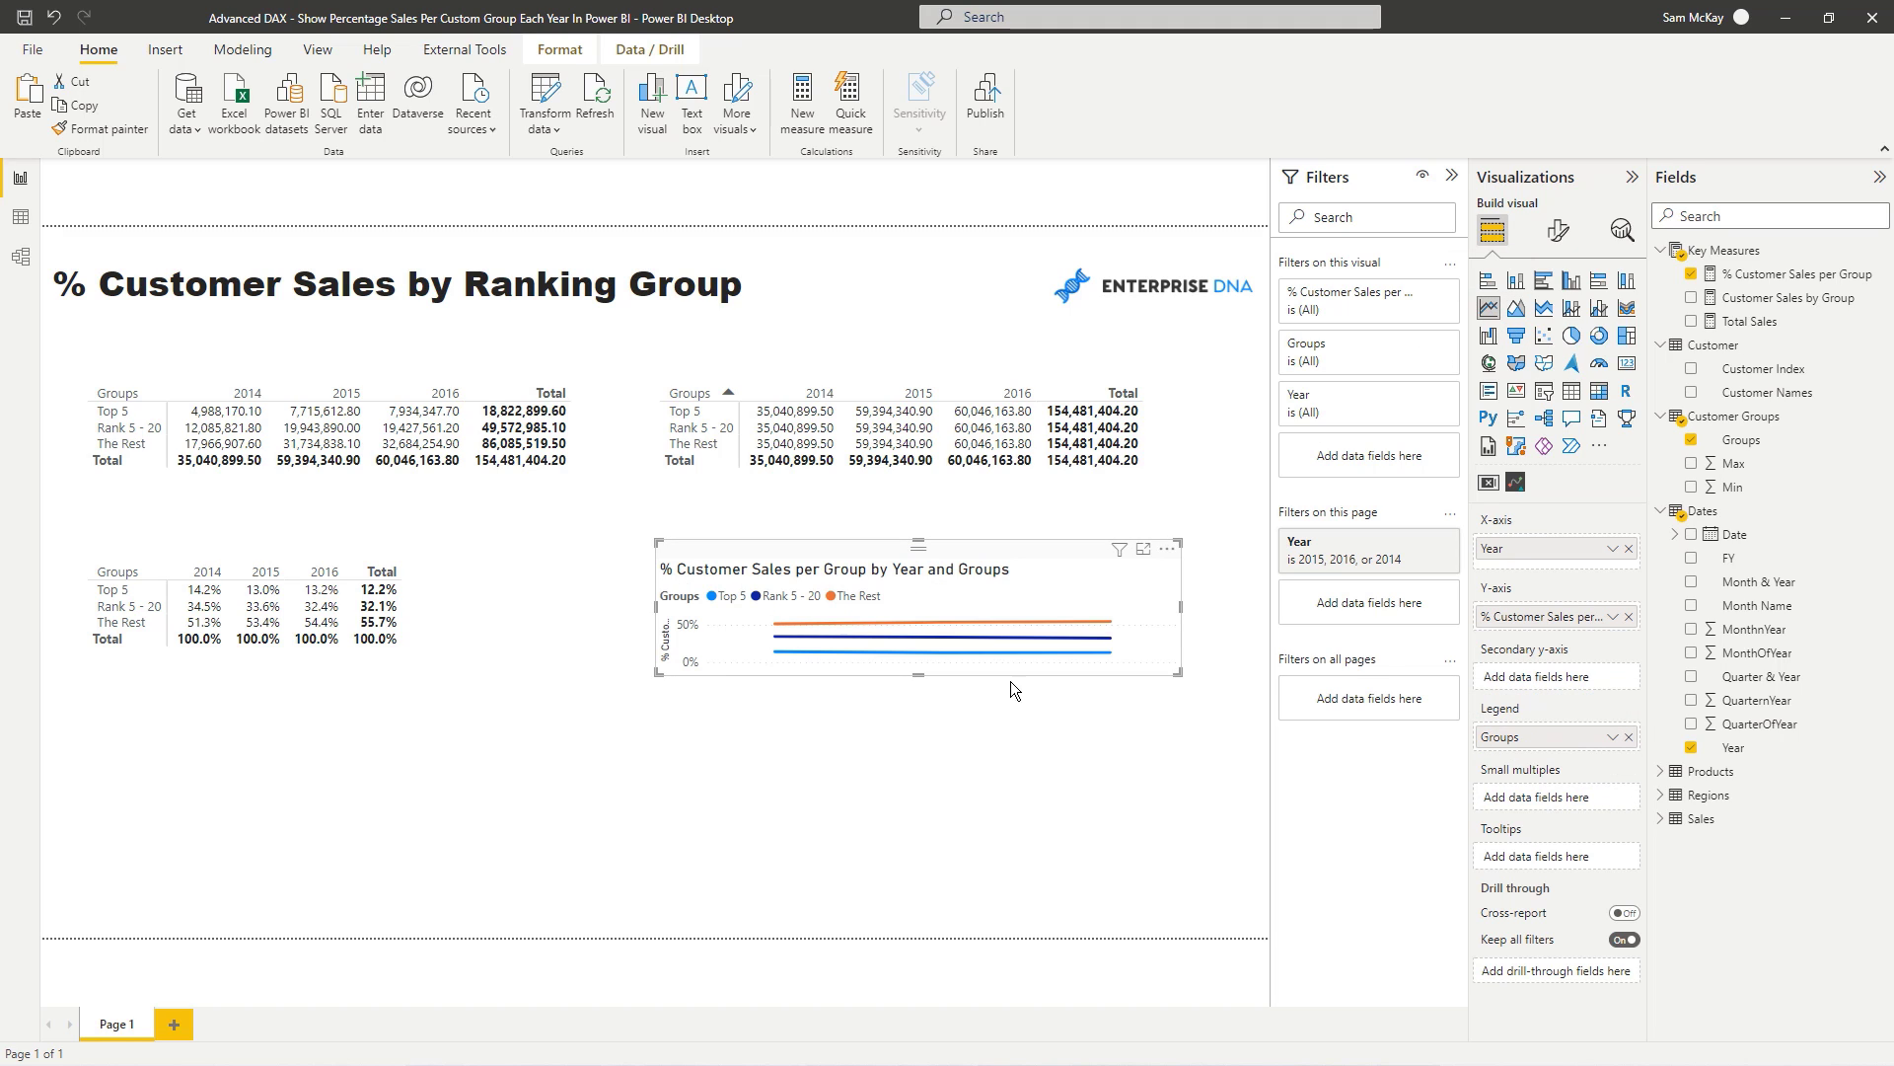
pyautogui.moveTo(932, 676); pyautogui.dragTo(939, 840)
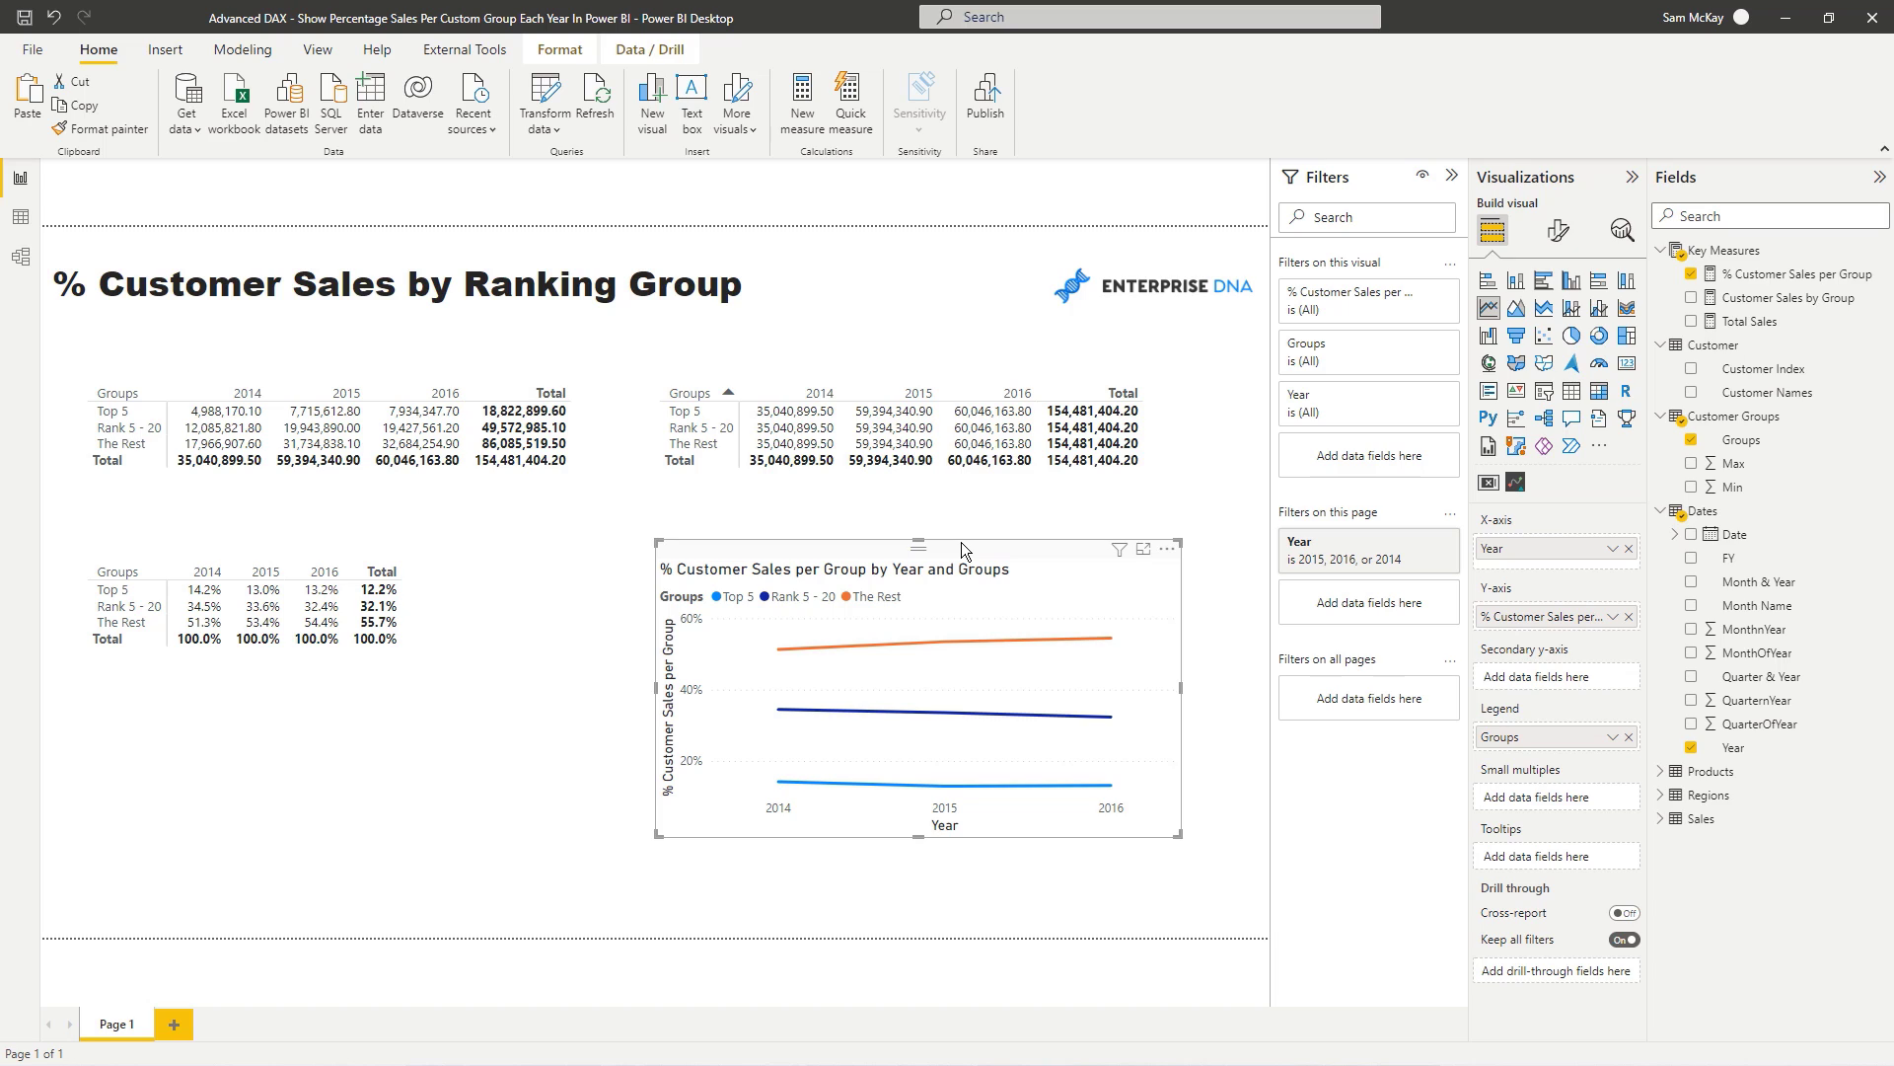
pyautogui.click(1516, 308)
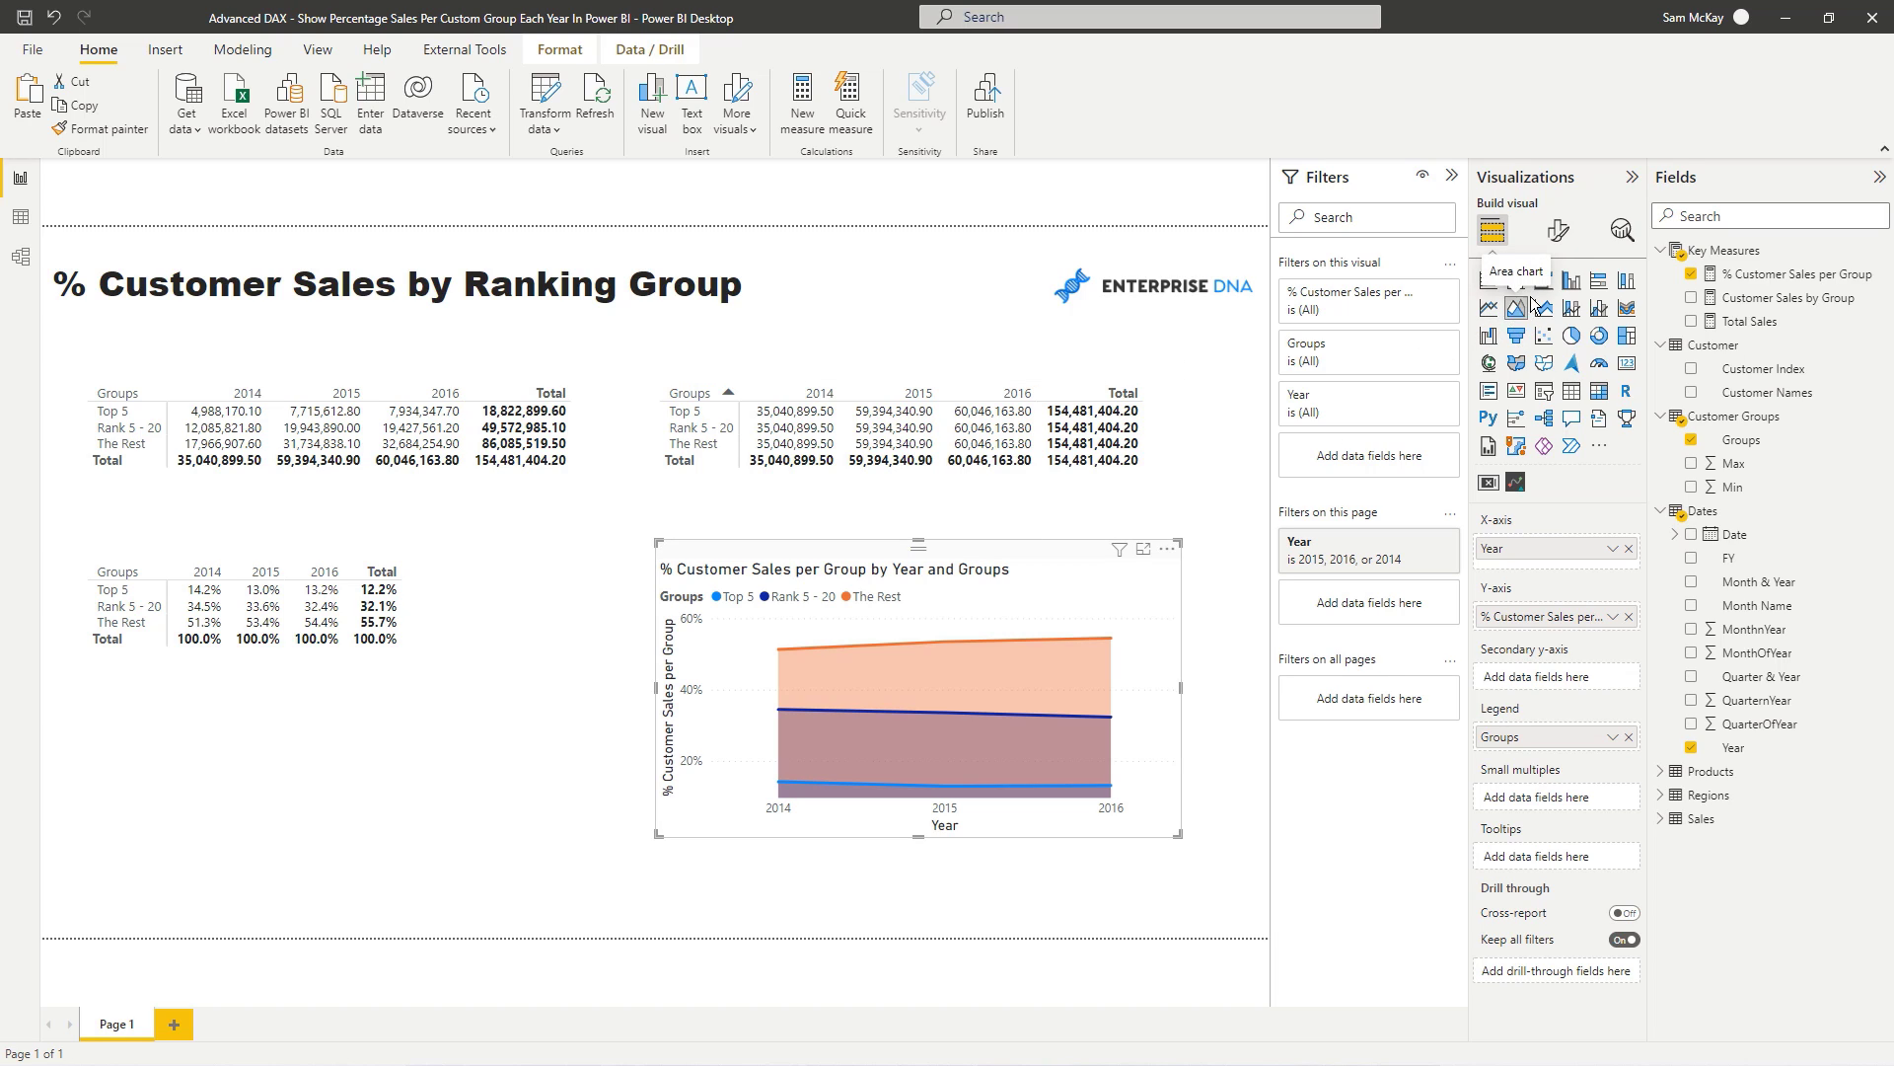
pyautogui.click(1545, 291)
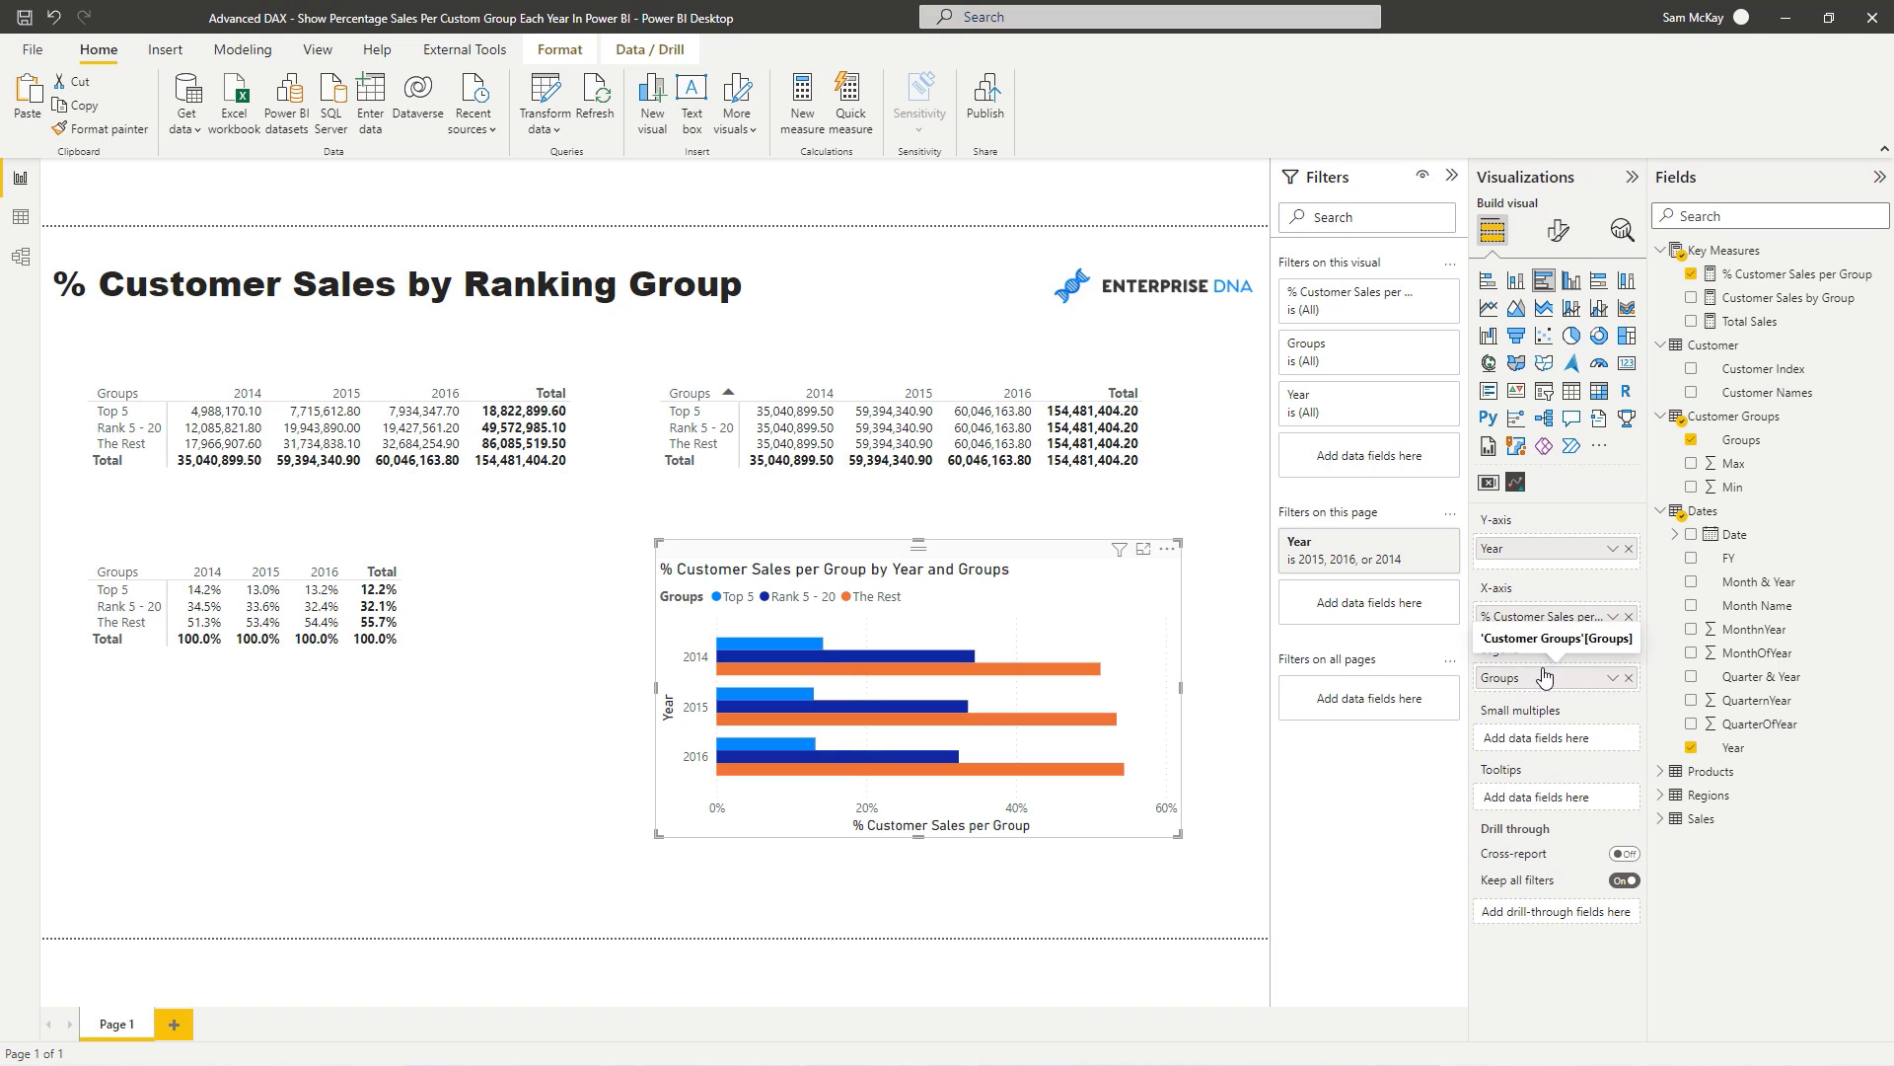
pyautogui.click(1492, 309)
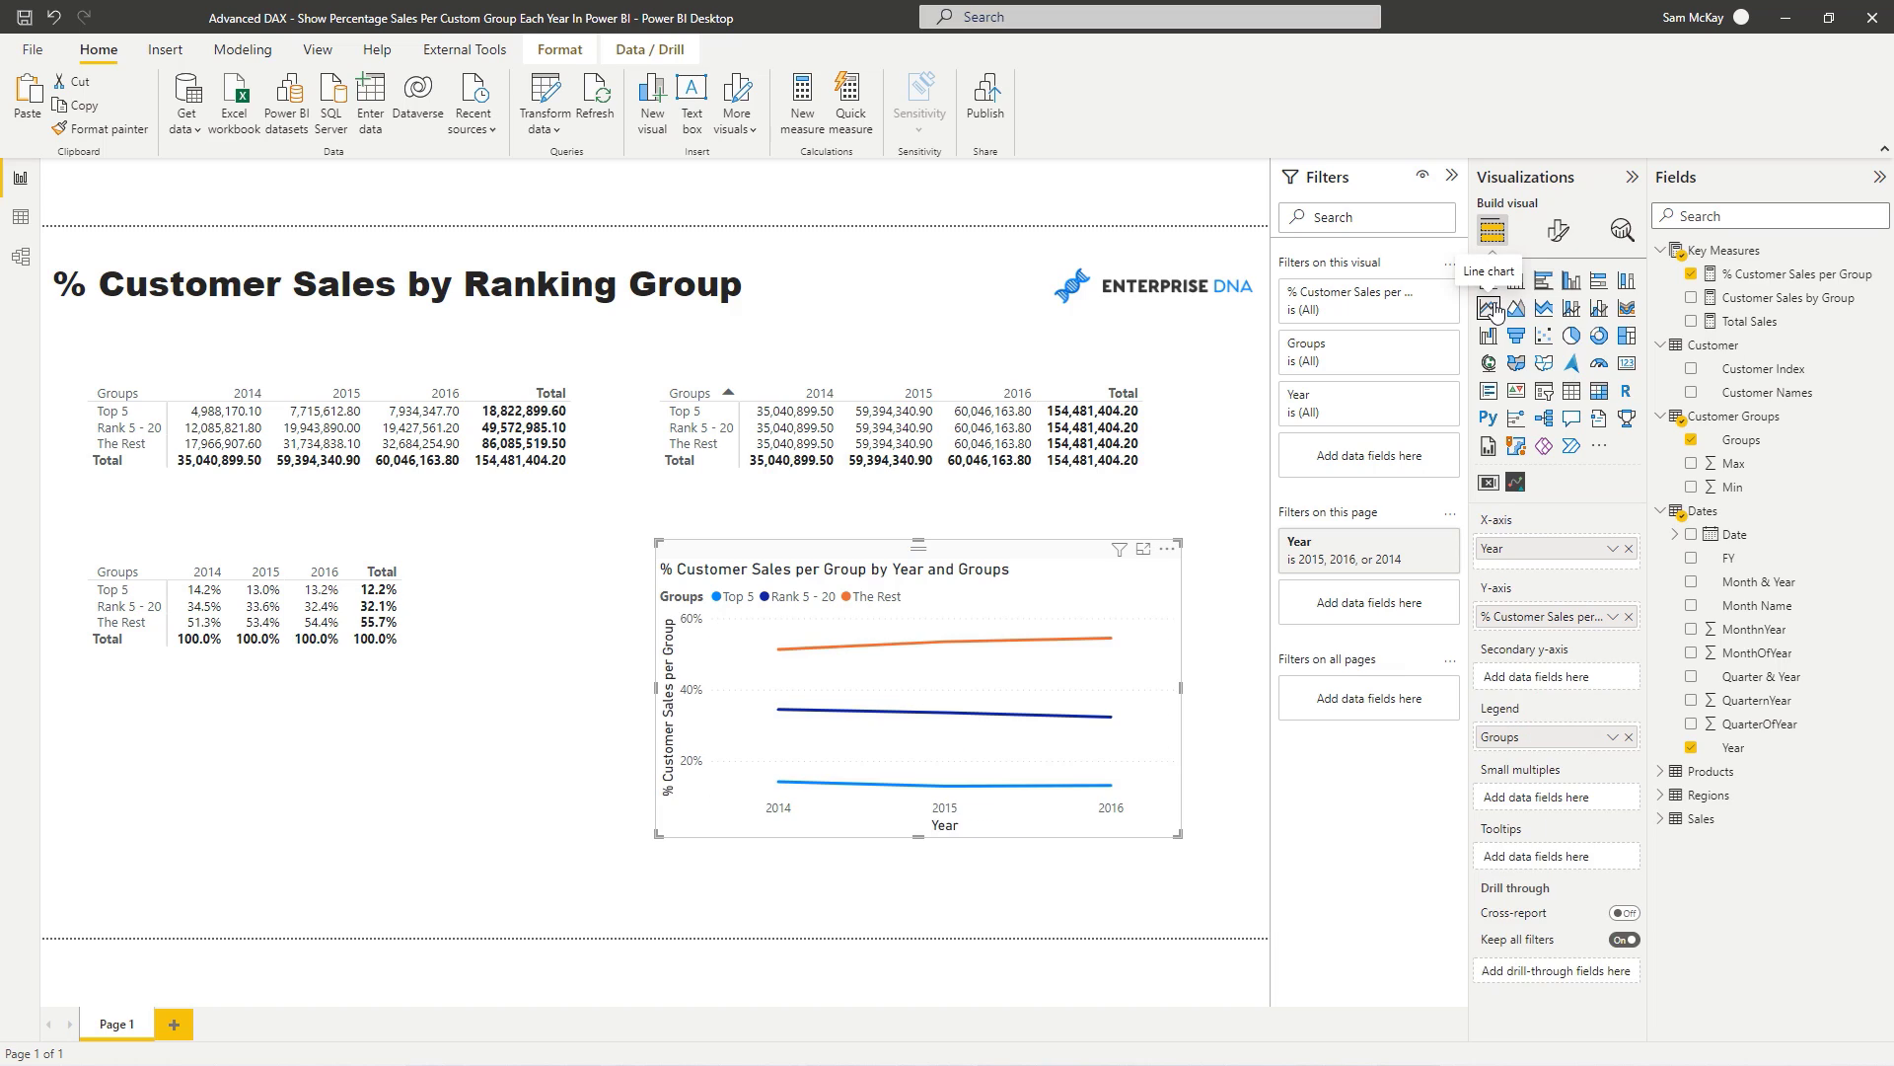